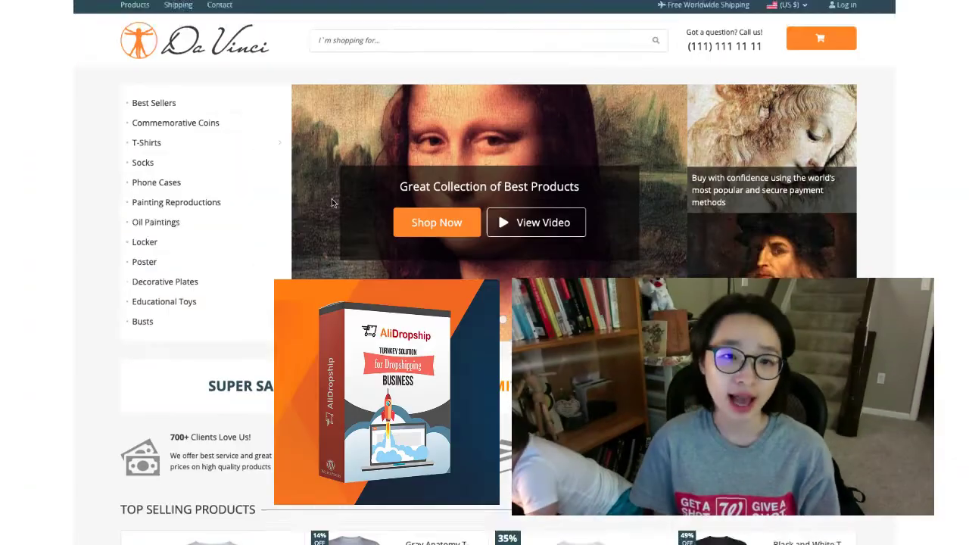
Open the White Da Vinci T-Shirt product page and read through its reviews
scroll(238, 217, "down", 7)
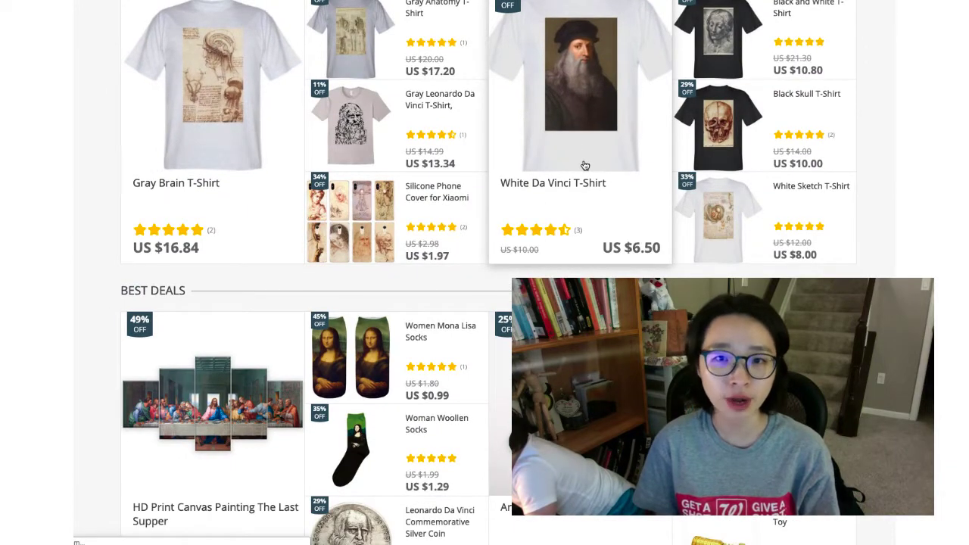
left_click(585, 163)
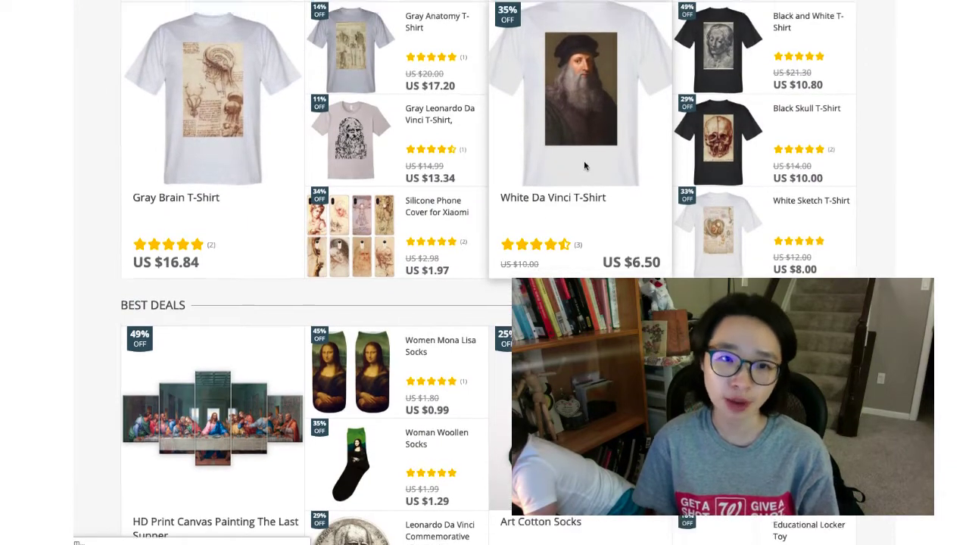
scroll(457, 271, "down", 8)
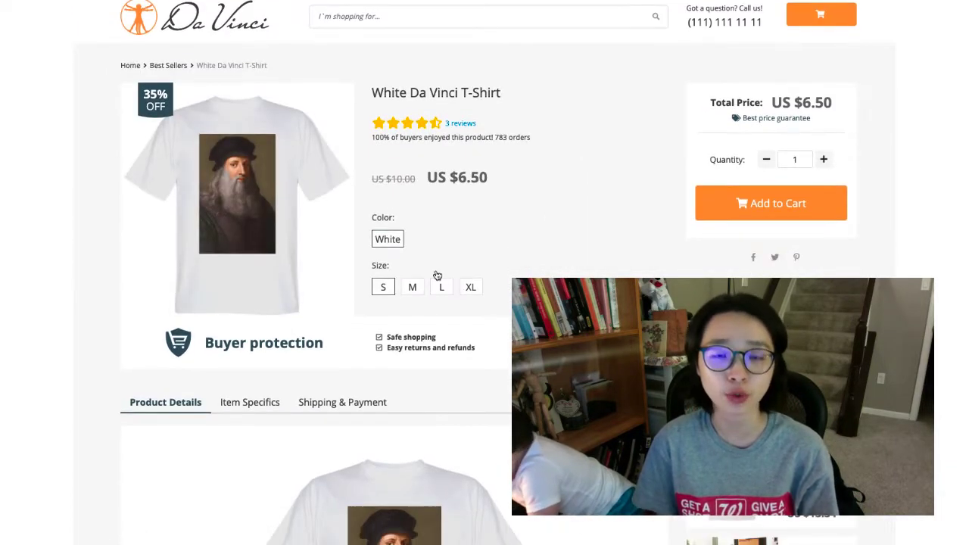
scroll(395, 318, "down", 2)
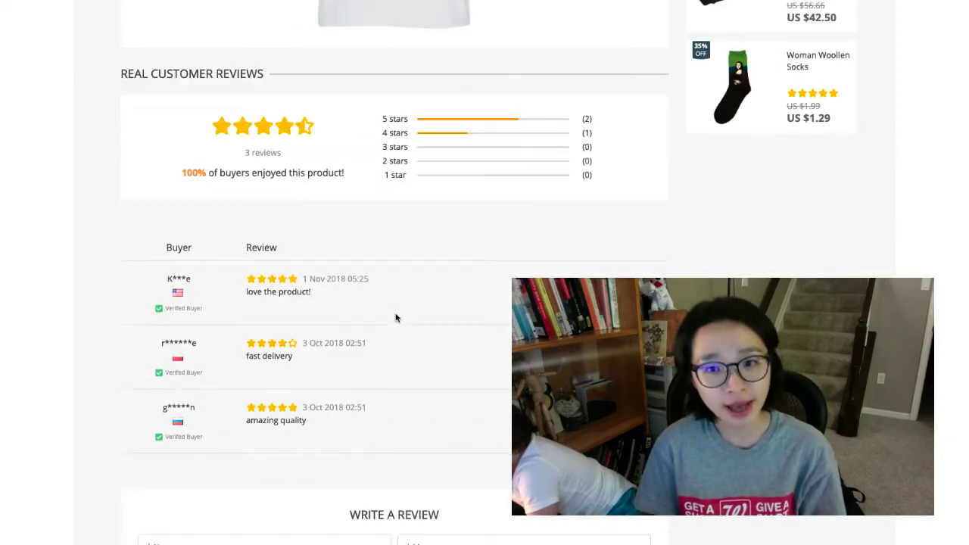
left_click_drag(240, 268, 441, 392)
left_click(434, 366)
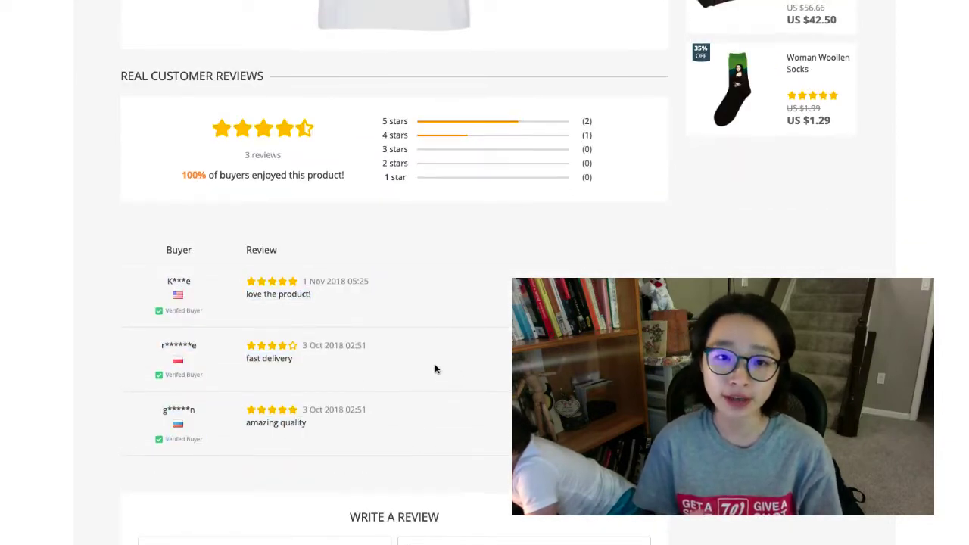
scroll(339, 366, "up", 3)
scroll(267, 393, "up", 4)
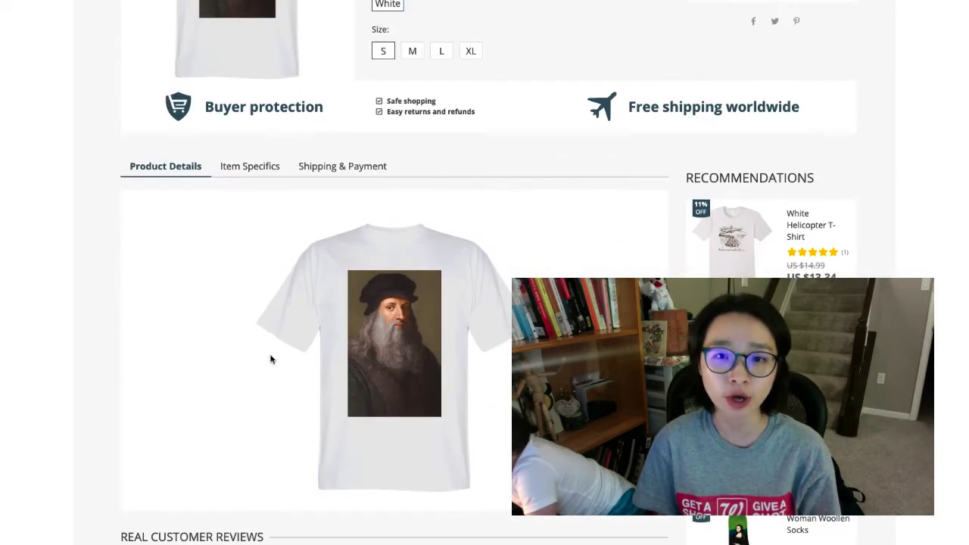
Show the Shipping & Payment details, then pick size M and finally size L
left_click(309, 168)
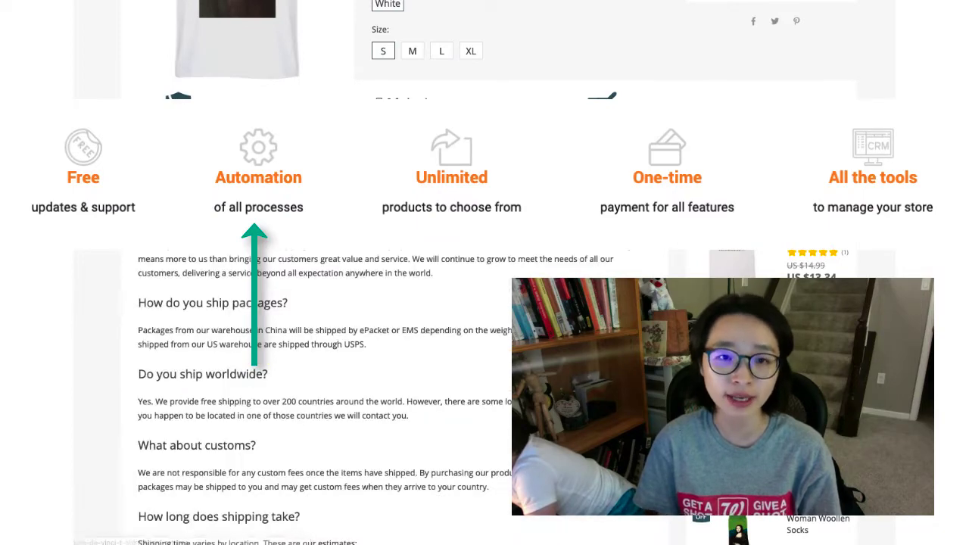
scroll(531, 258, "up", 1)
scroll(531, 258, "up", 2)
left_click(412, 269)
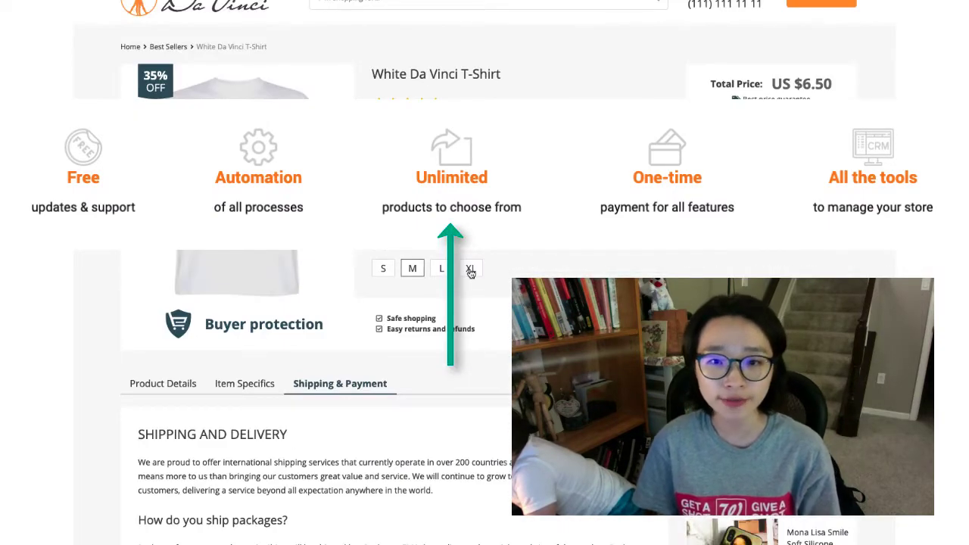
left_click(442, 269)
scroll(563, 251, "up", 1)
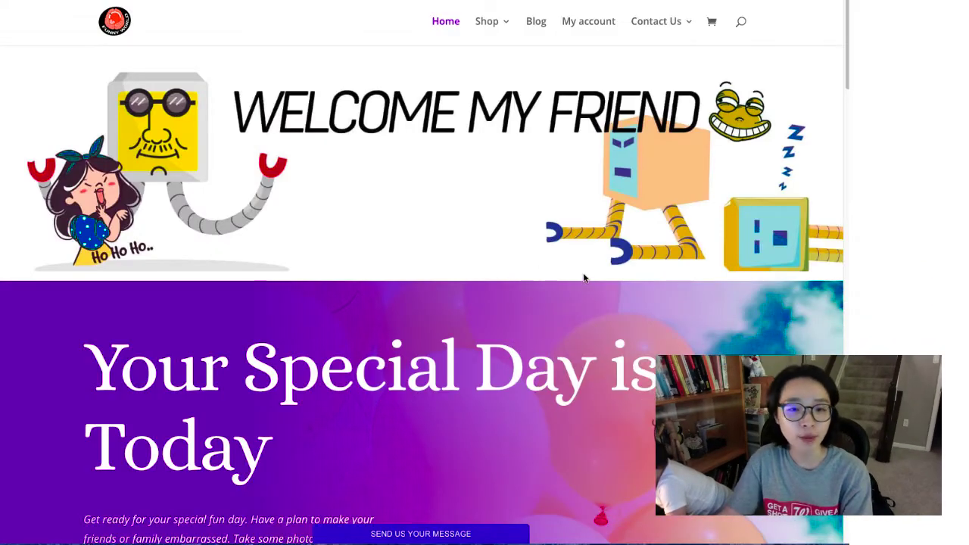
Scroll the store homepage, then open the Shop page's 337 products down to the phone cases
scroll(584, 277, "down", 1)
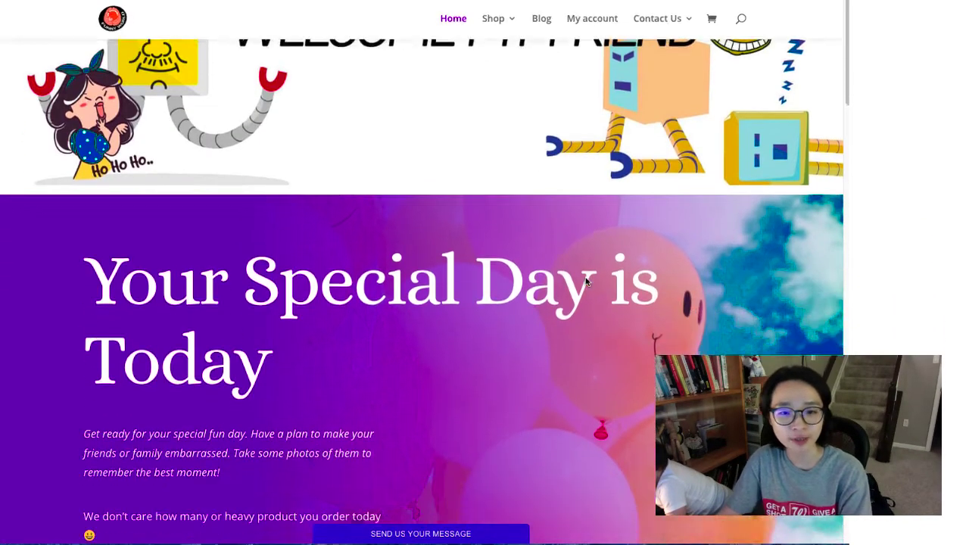
scroll(585, 277, "down", 8)
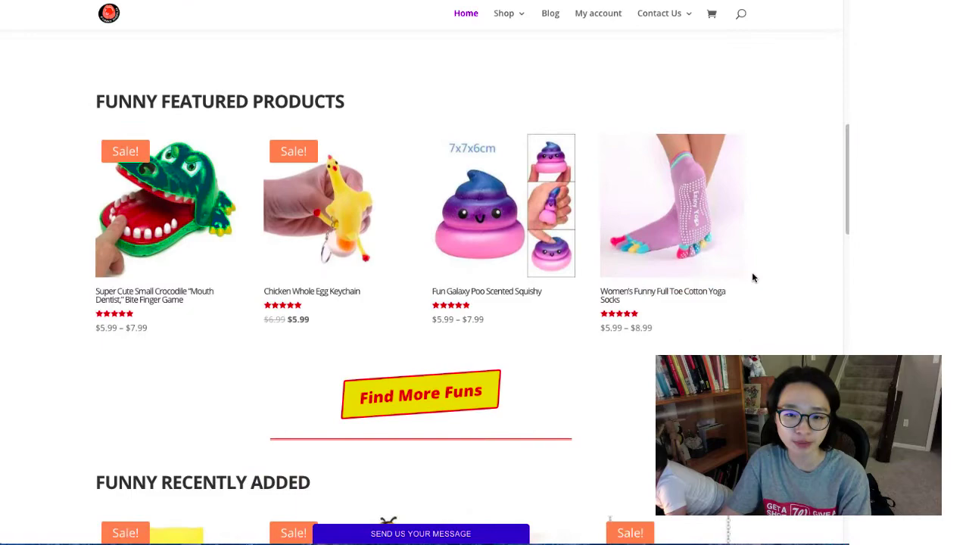
scroll(752, 277, "down", 3)
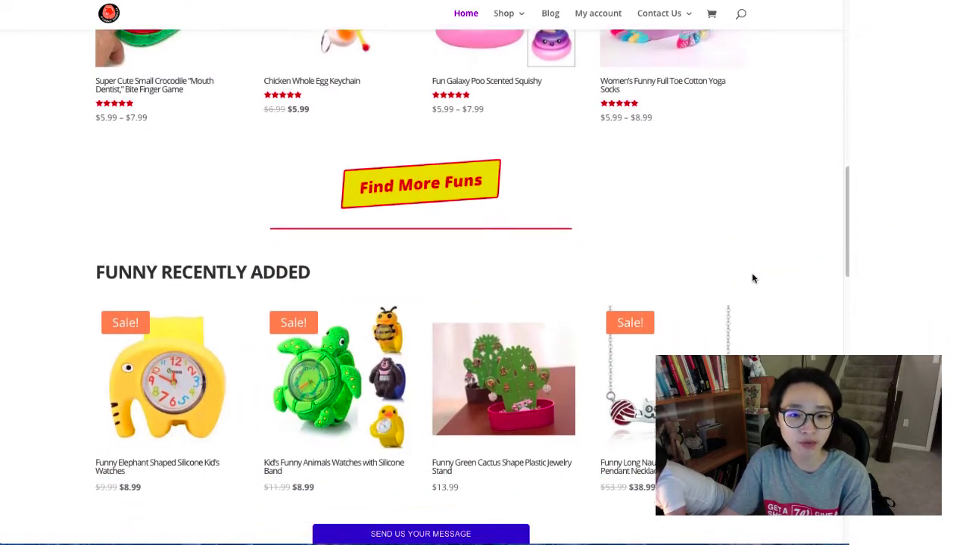
scroll(752, 277, "down", 8)
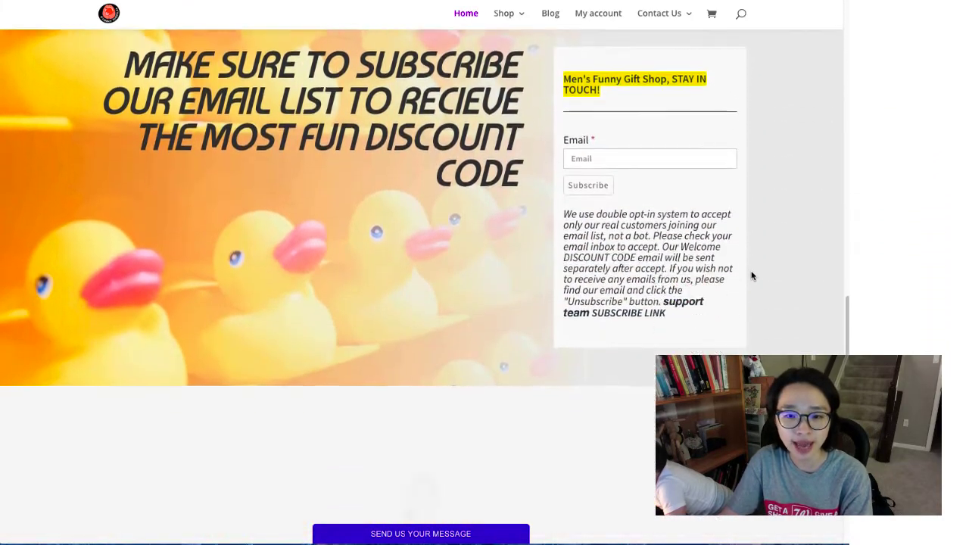
scroll(751, 275, "down", 5)
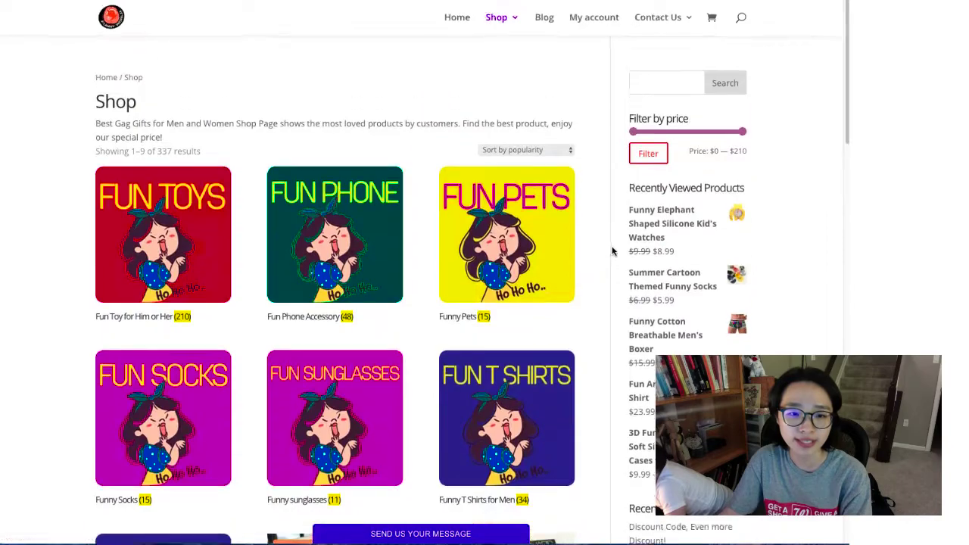
scroll(76, 130, "down", 1)
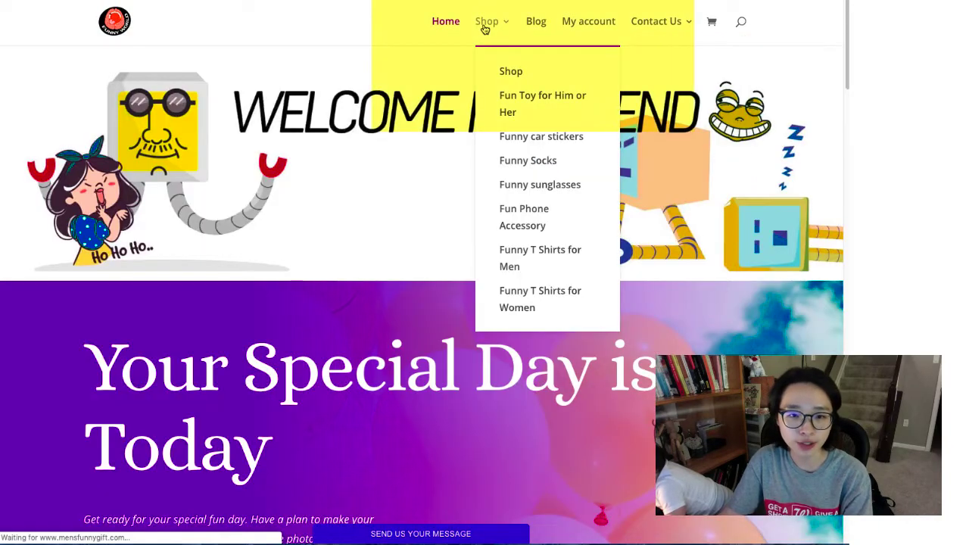
left_click(485, 25)
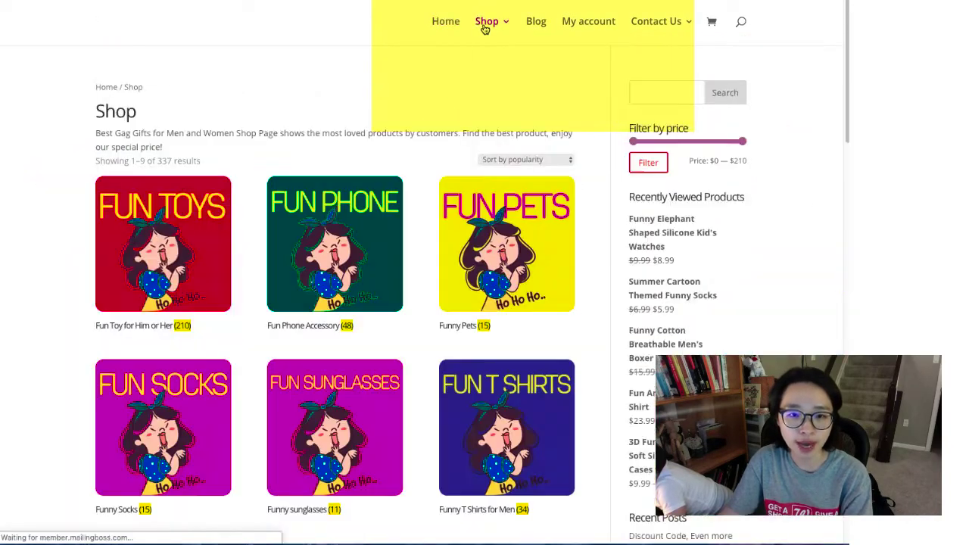
scroll(610, 370, "down", 10)
scroll(611, 371, "up", 3)
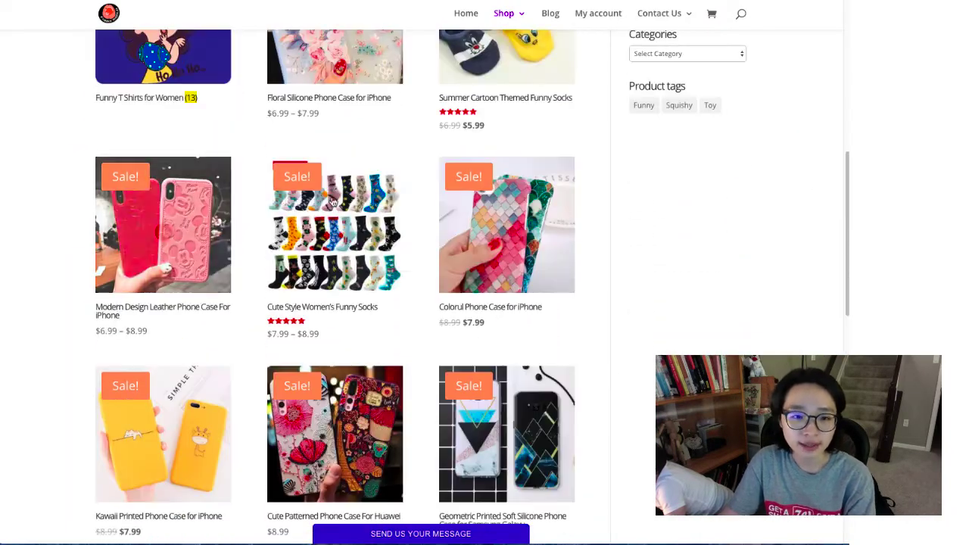
Open the Cute Style Women's Funny Socks and try fruit, flamingo and pineapple swatches, ending on alien
left_click(355, 226)
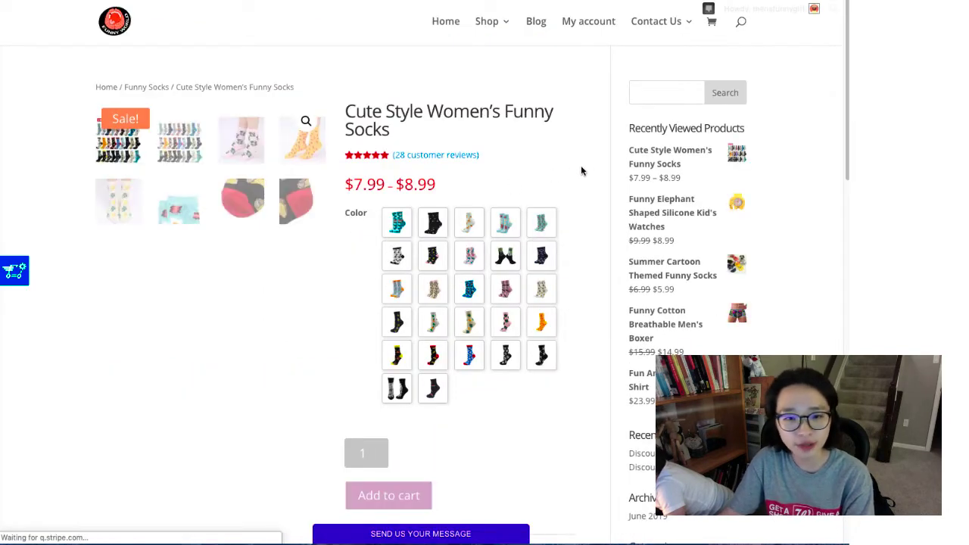
scroll(593, 173, "down", 3)
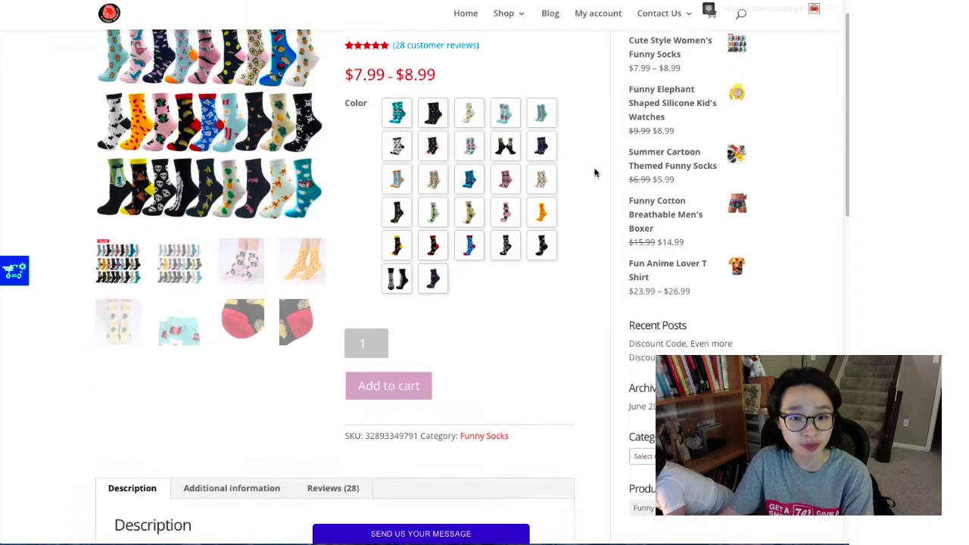
scroll(594, 174, "up", 1)
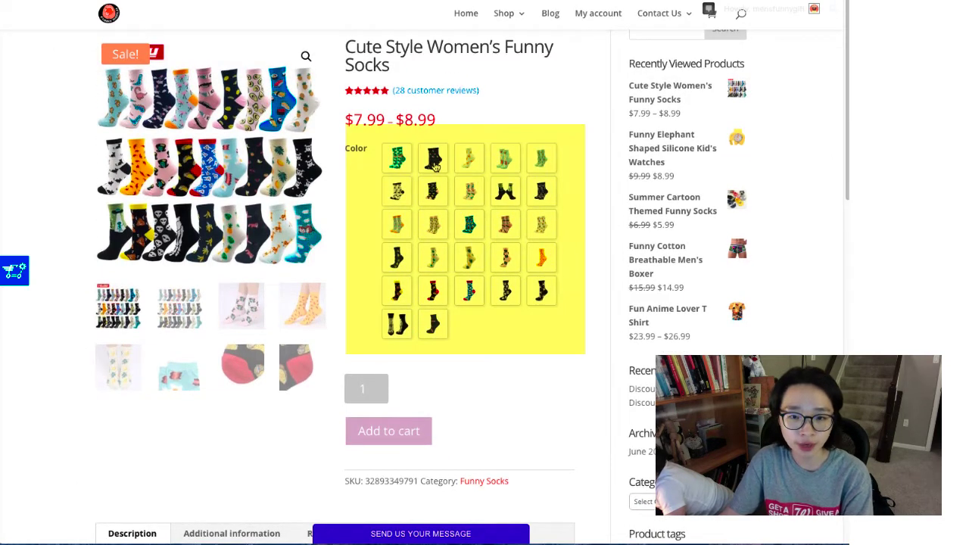
left_click(434, 161)
left_click(470, 190)
left_click(541, 224)
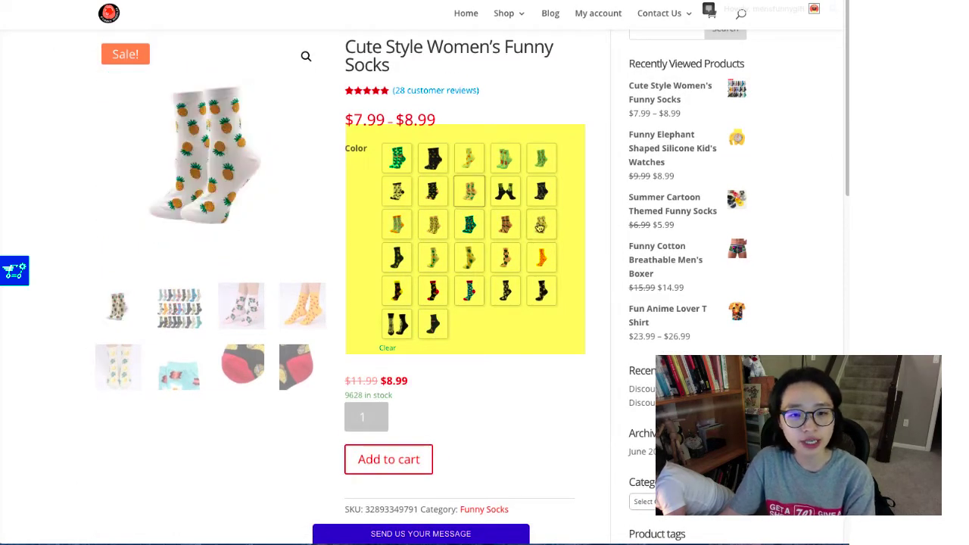
left_click(505, 290)
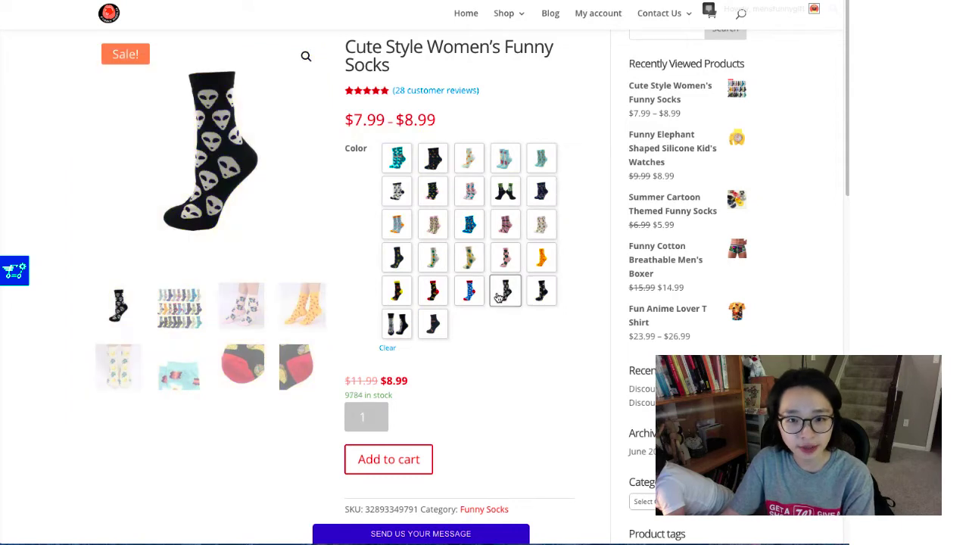
View the socks' additional information and their 28 customer reviews
scroll(505, 290, "down", 3)
left_click_drag(344, 268, 542, 274)
left_click(546, 278)
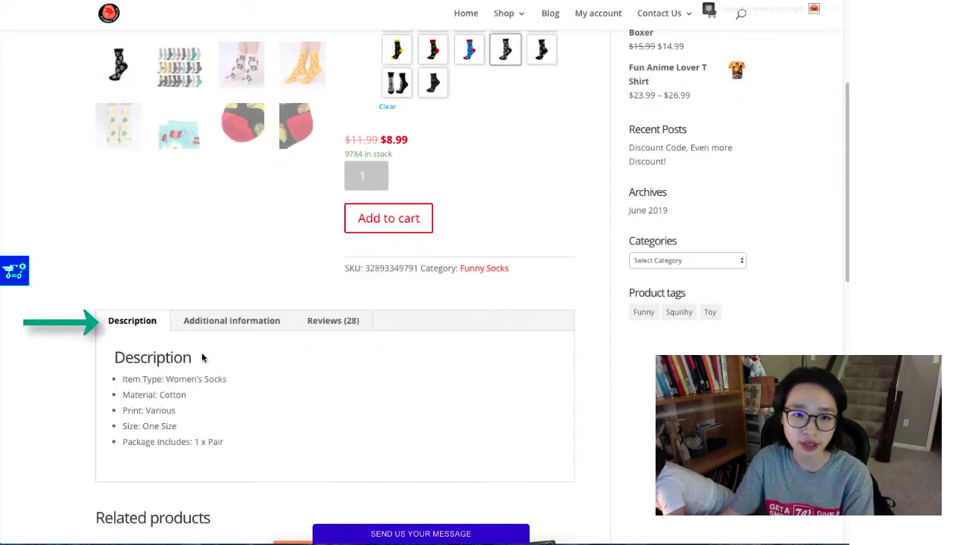
left_click(232, 322)
scroll(333, 351, "down", 2)
scroll(335, 348, "down", 3)
left_click(333, 79)
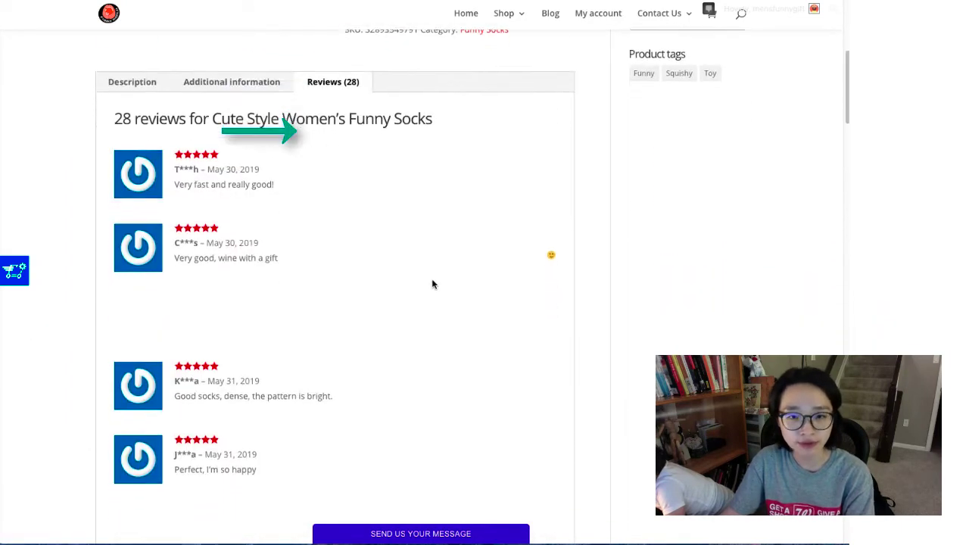
scroll(442, 283, "down", 1)
scroll(449, 280, "down", 5)
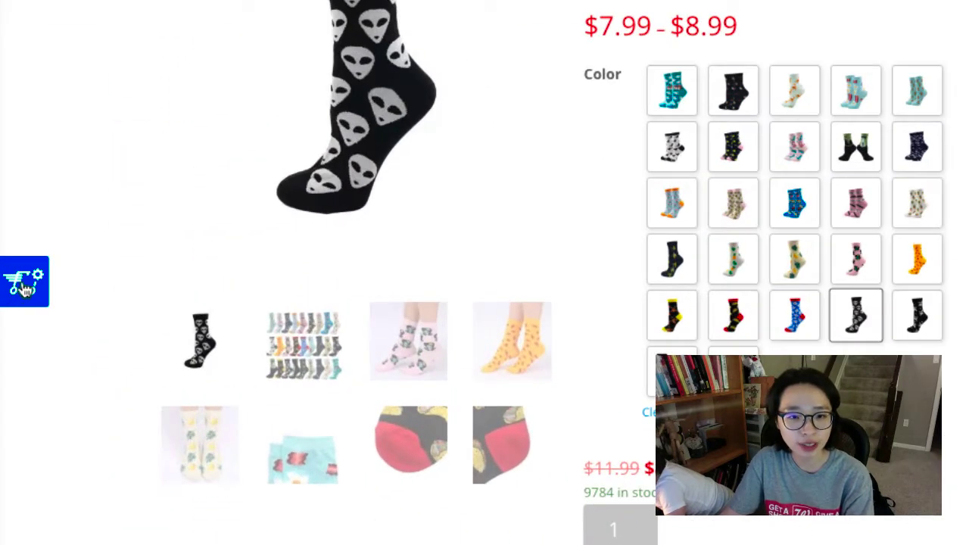
Scroll to the socks' imported reviews and view the first review's photos full size
left_click(22, 285)
scroll(100, 325, "up", 1)
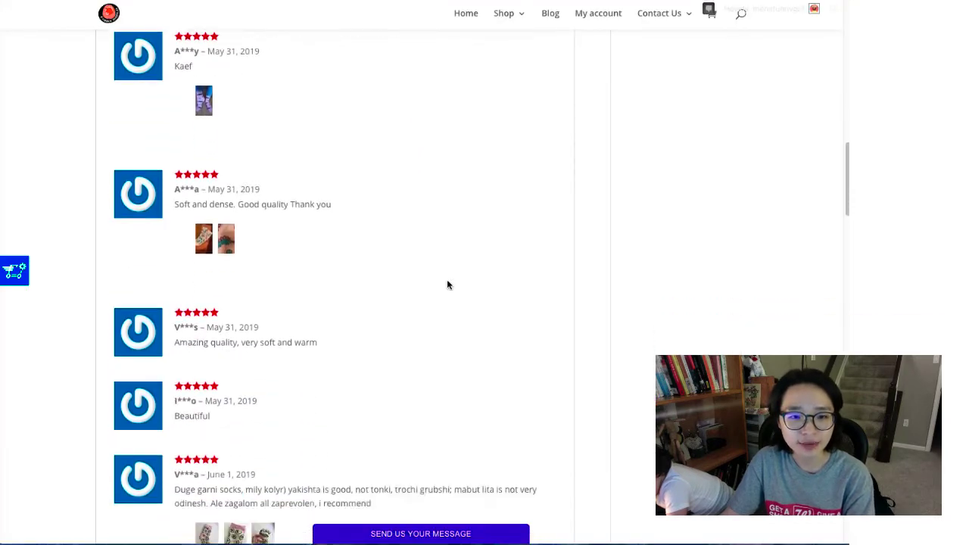
scroll(448, 284, "down", 2)
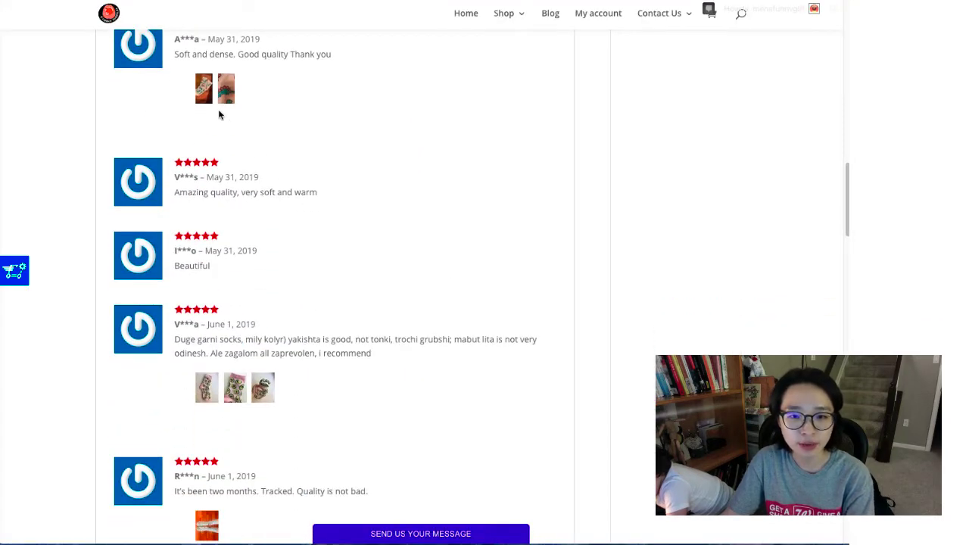
left_click(203, 89)
left_click(817, 267)
key("Escape")
View another review's photos full size, then close the photo viewer
scroll(231, 307, "down", 1)
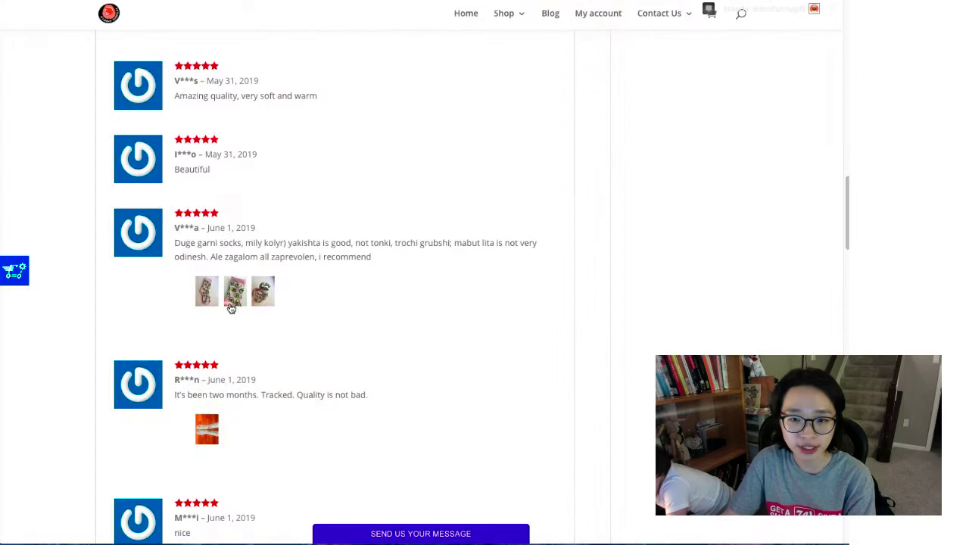
left_click(231, 307)
left_click(814, 259)
key("Escape")
scroll(600, 358, "down", 1)
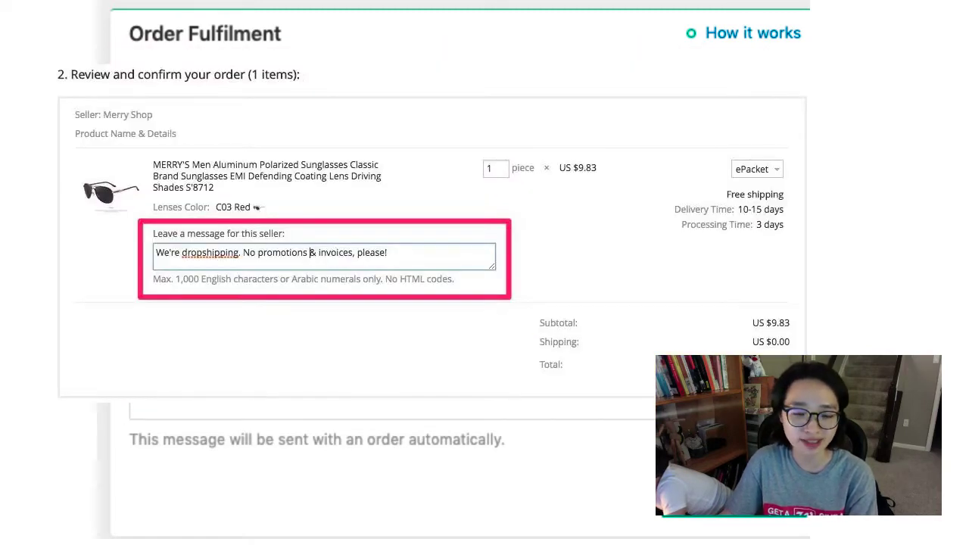
Scroll General settings through Custom note, Product Images and the 17Track Tracking Service
scroll(882, 307, "down", 1)
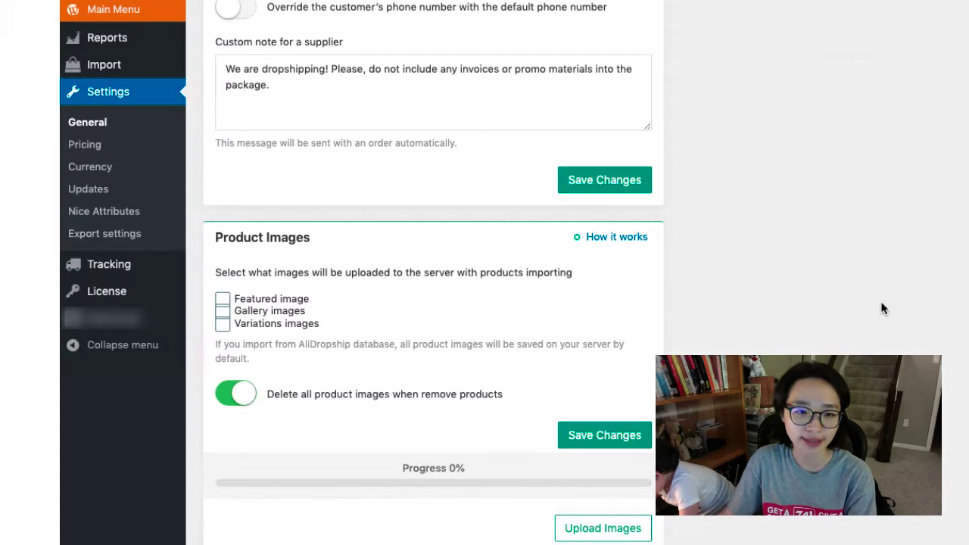
scroll(883, 308, "down", 5)
scroll(883, 307, "down", 2)
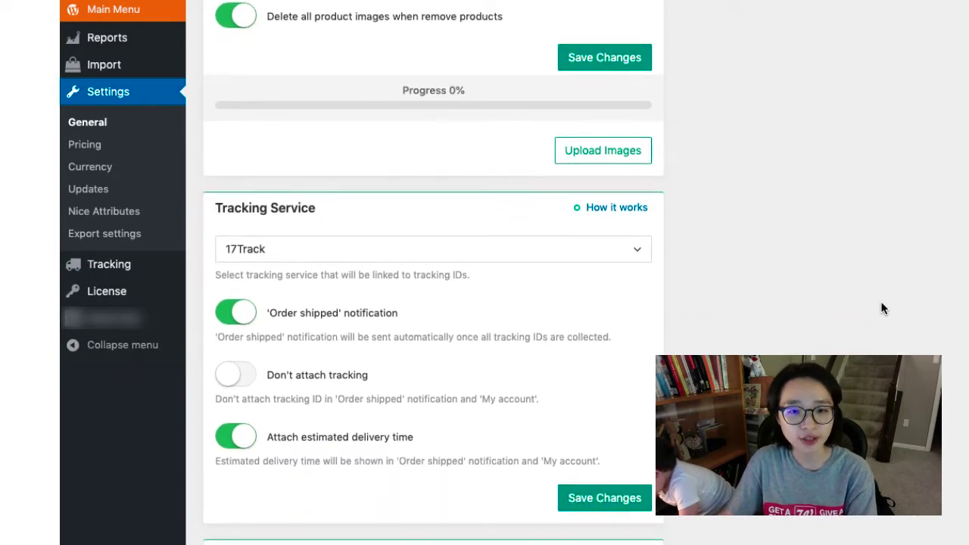
Scroll down the AliDropship Updates settings to the product update for All Categories
scroll(882, 307, "down", 6)
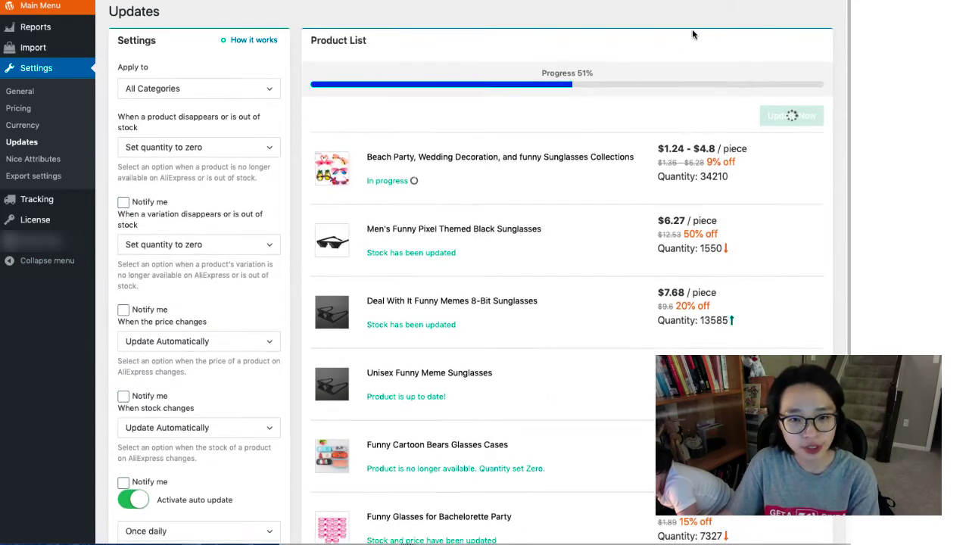
scroll(692, 34, "down", 2)
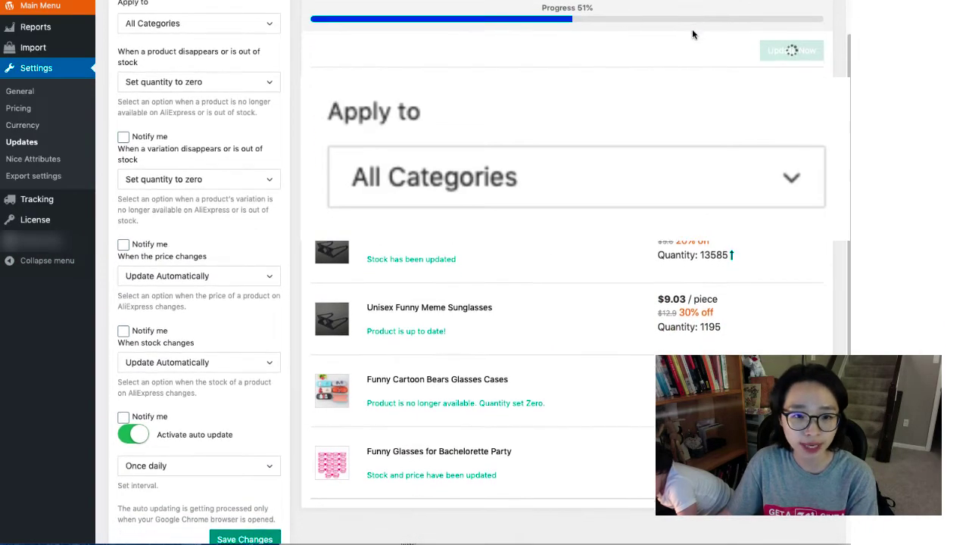
scroll(692, 35, "down", 1)
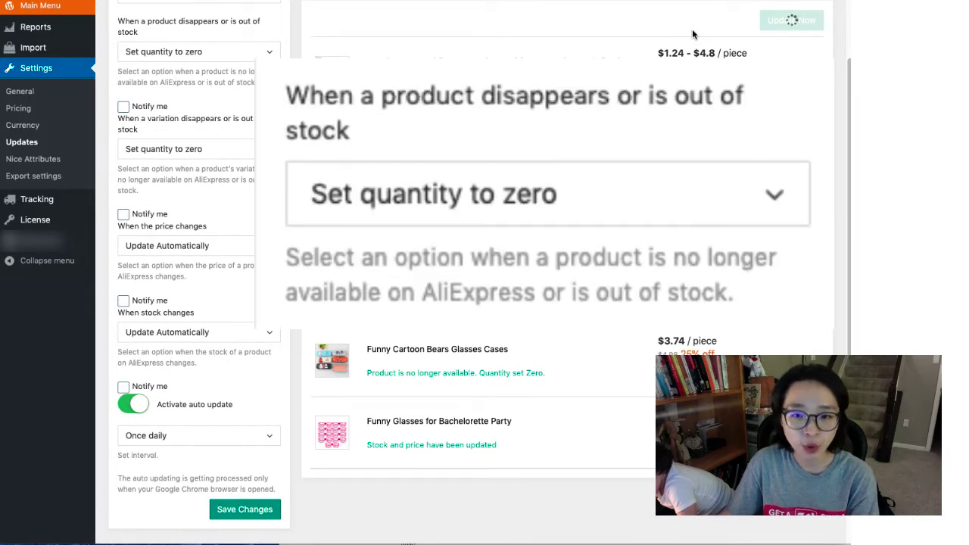
scroll(698, 42, "up", 1)
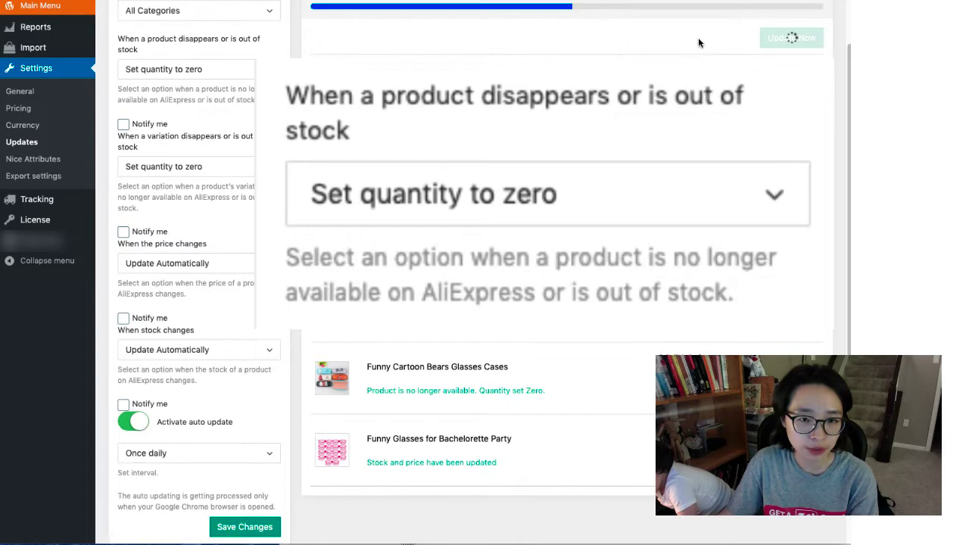
scroll(698, 38, "up", 3)
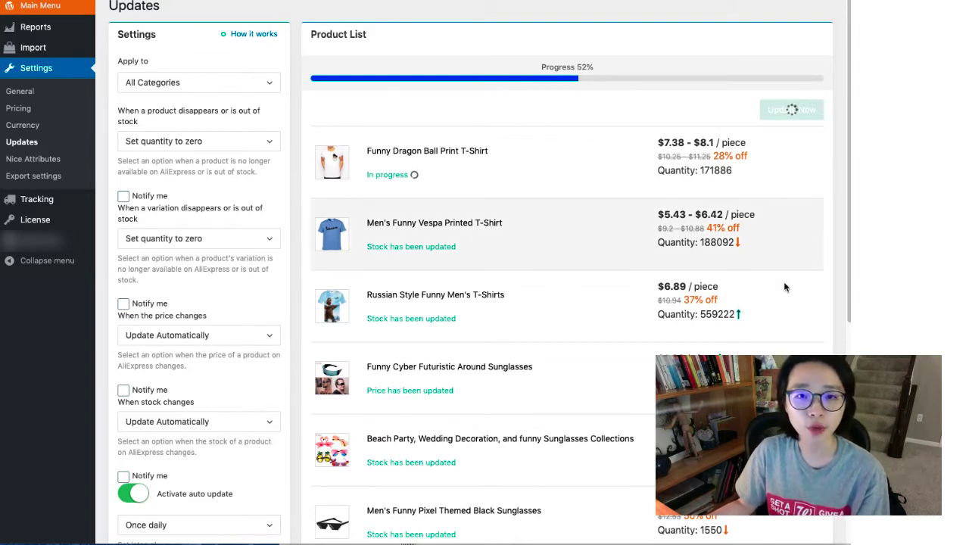
left_click_drag(732, 314, 774, 299)
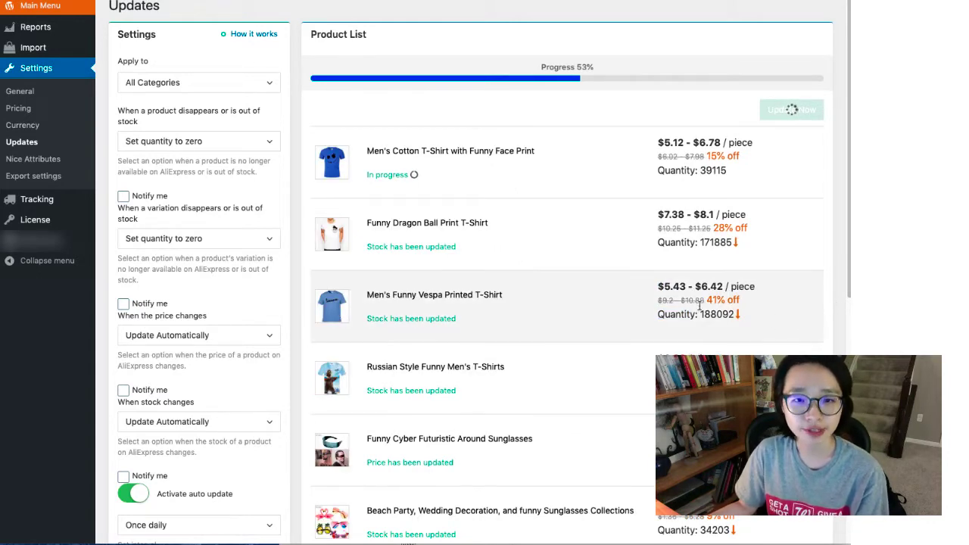
left_click_drag(657, 284, 749, 326)
Open the extension's category dropdown on the baby sneakers page to see Funny T Shirts for Women
left_click(772, 324)
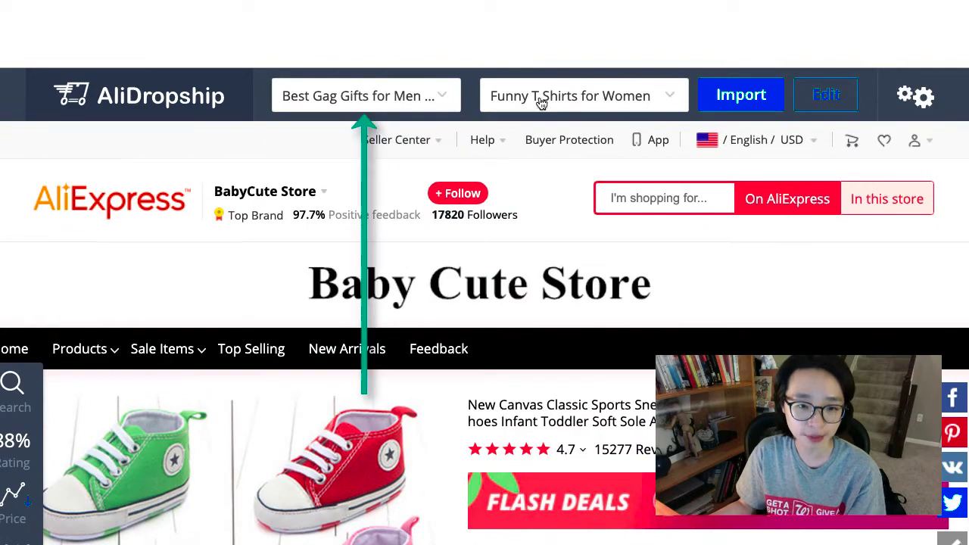
left_click(541, 104)
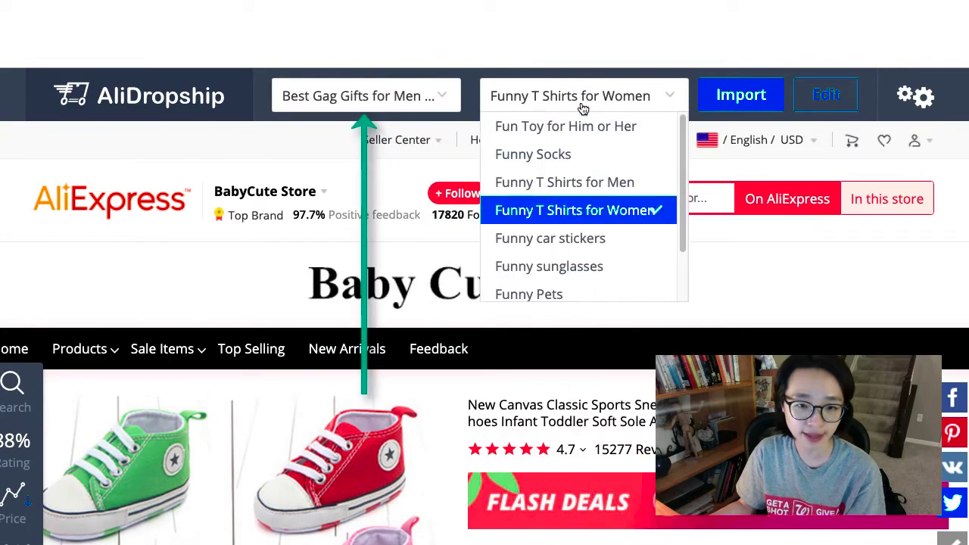
scroll(601, 232, "down", 2)
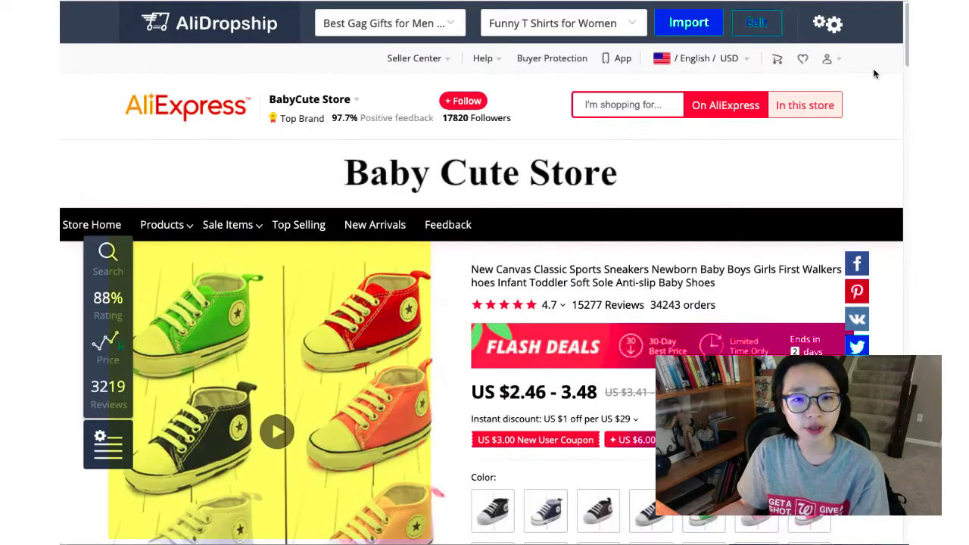
Confirm import shipping stays ePacket to the United States with non-ePacket products hidden
left_click(920, 96)
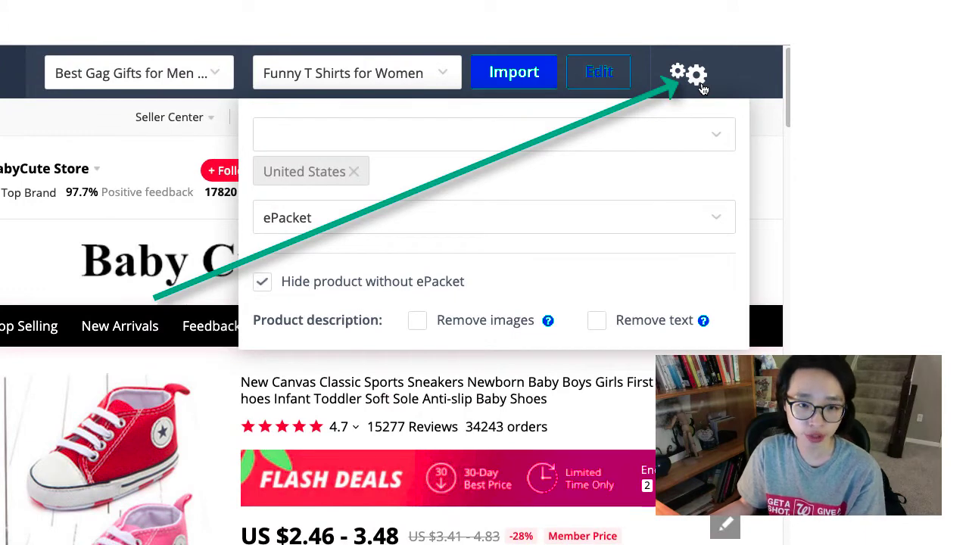
left_click(699, 215)
left_click(699, 215)
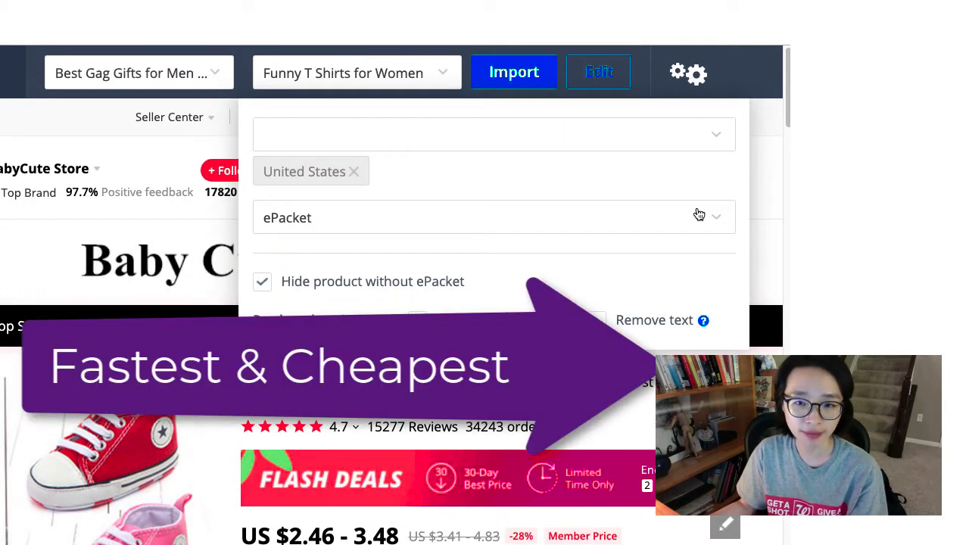
left_click(621, 144)
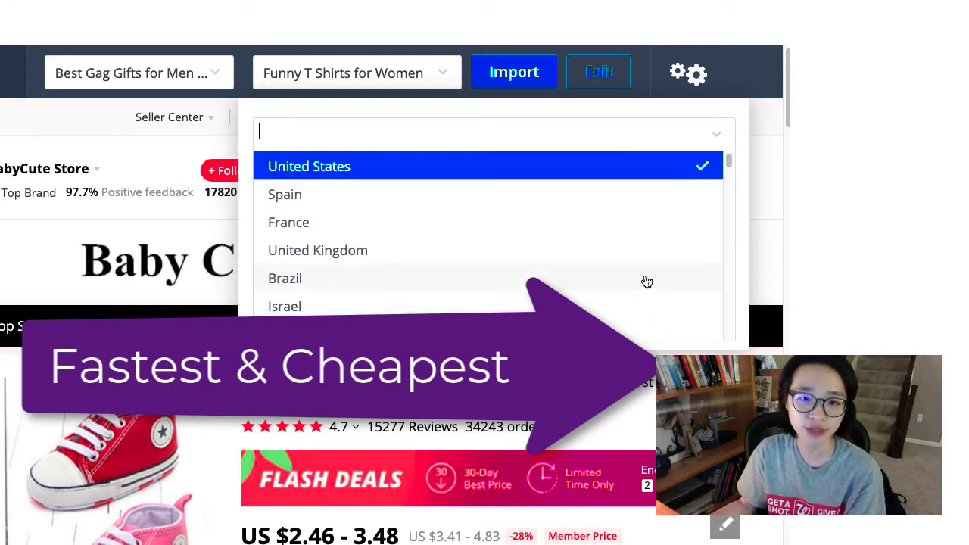
left_click(595, 131)
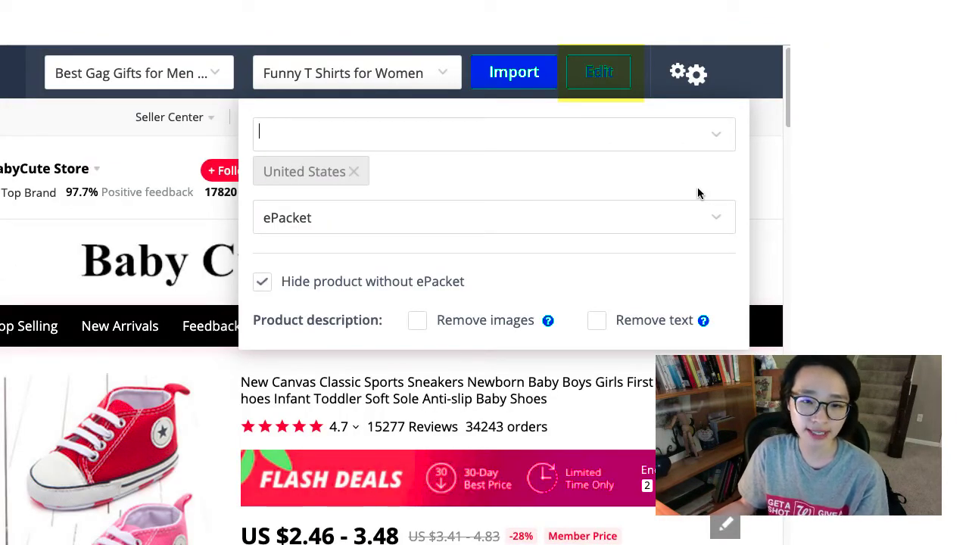
left_click(699, 83)
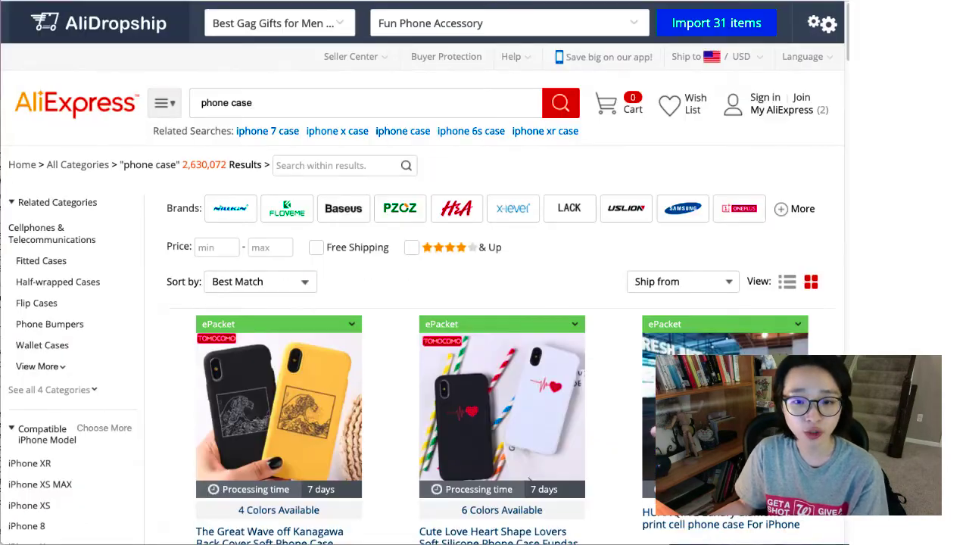
Filter phone cases to 4 stars & up and scroll the XIX cute animal case description
left_click(404, 248)
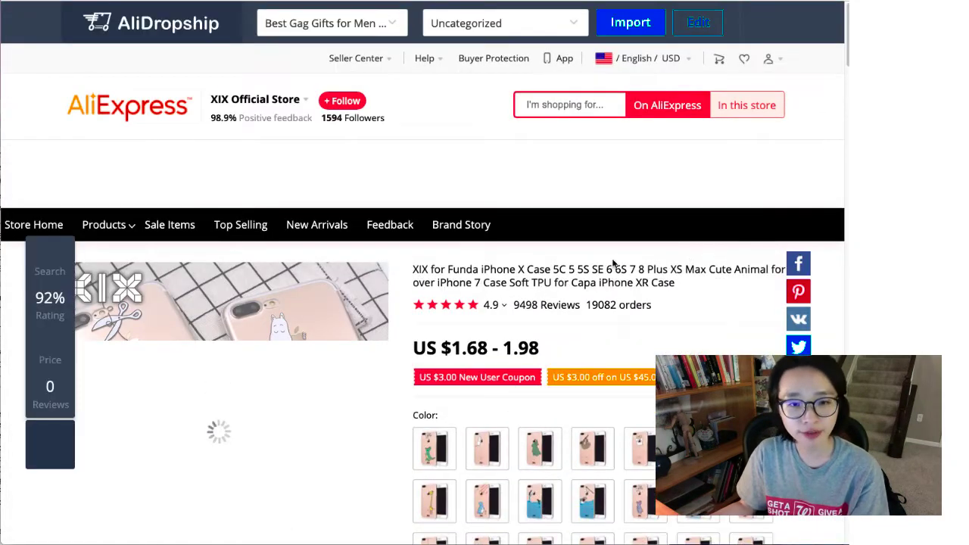
scroll(616, 260, "down", 5)
scroll(431, 302, "down", 10)
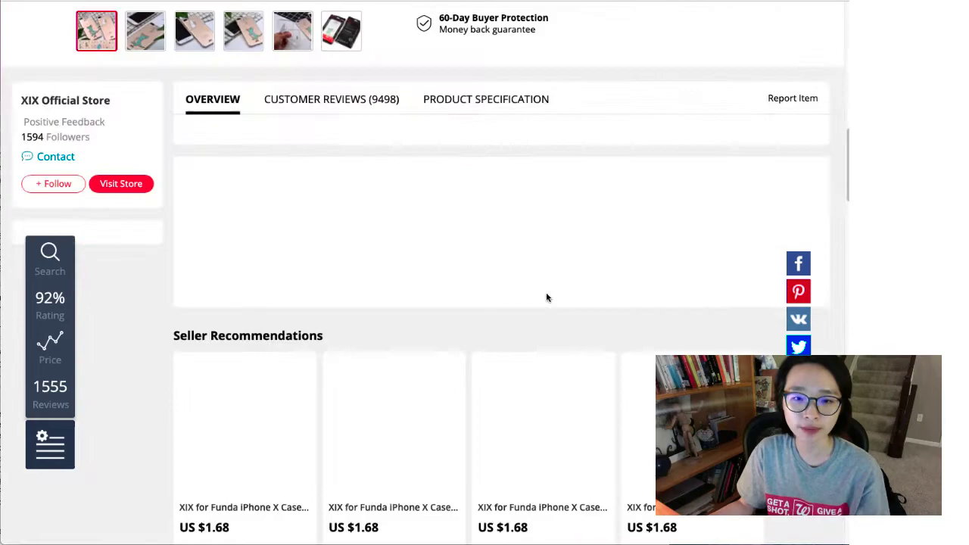
left_click_drag(415, 242, 279, 98)
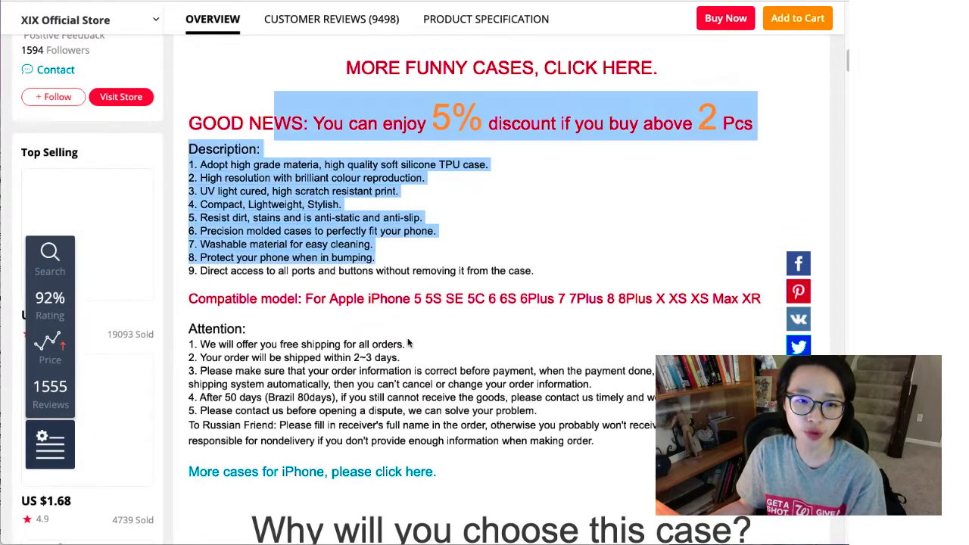
scroll(485, 403, "up", 10)
scroll(485, 403, "up", 3)
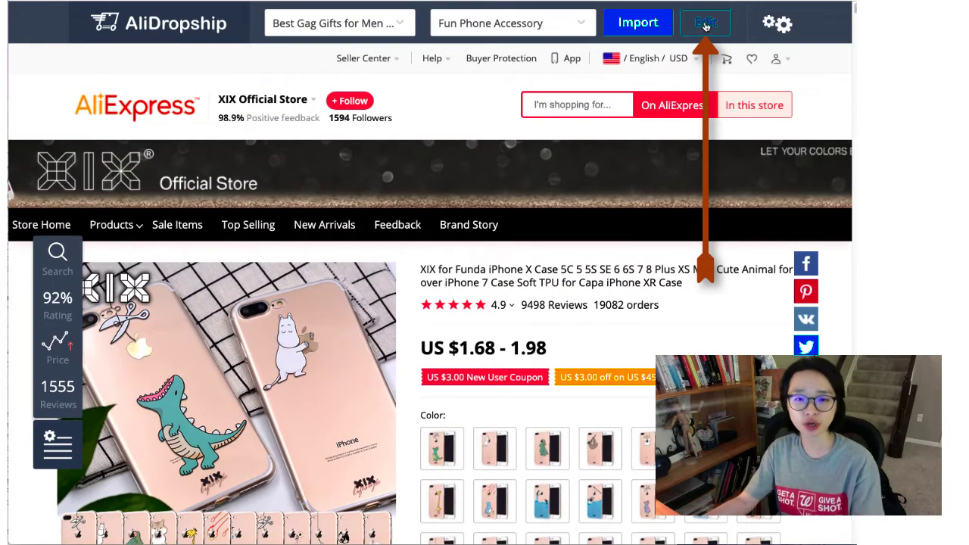
Open the XIX case in the AliDropship import editor and go to its Description
left_click(705, 23)
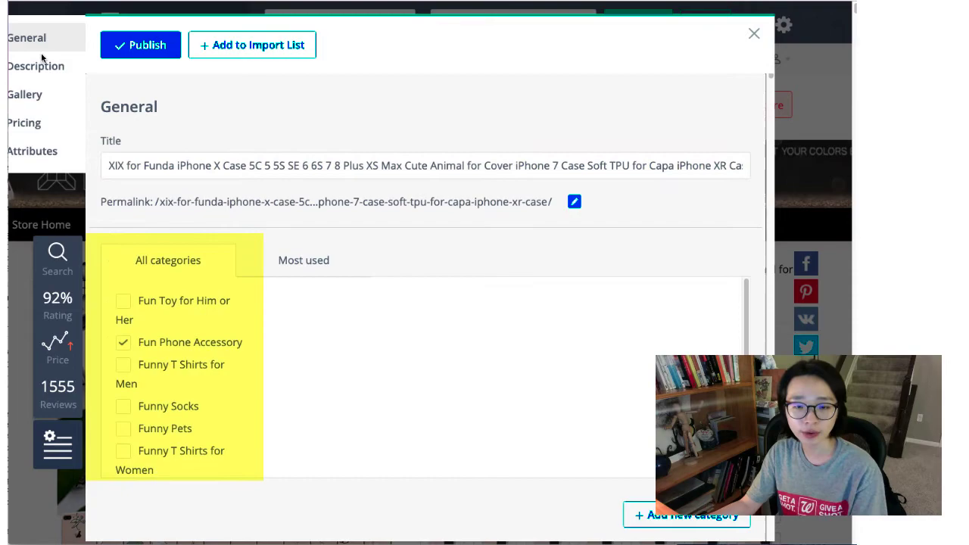
left_click(24, 94)
scroll(546, 301, "down", 15)
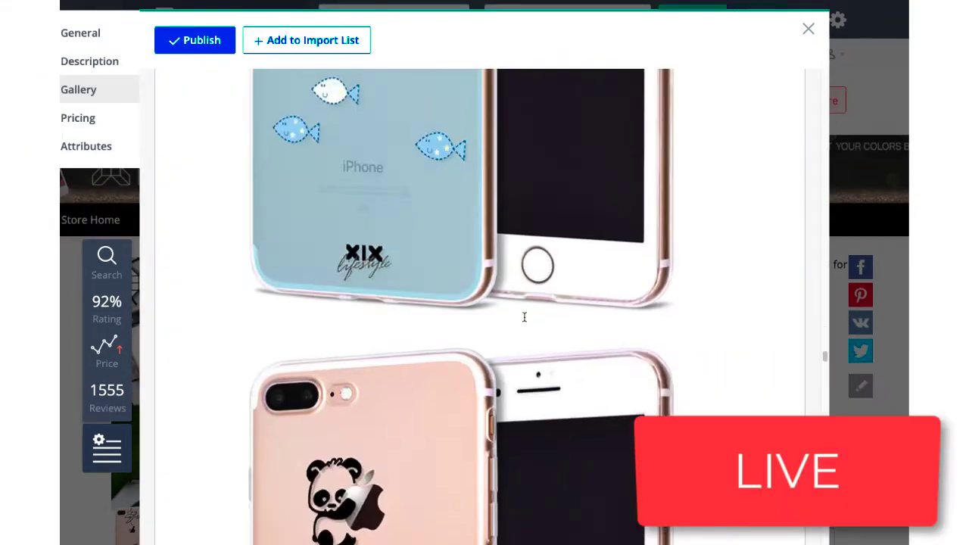
left_click(104, 65)
Delete the banner images, Attention section, More cases link, case heading and TOP 1 image
left_click(363, 288)
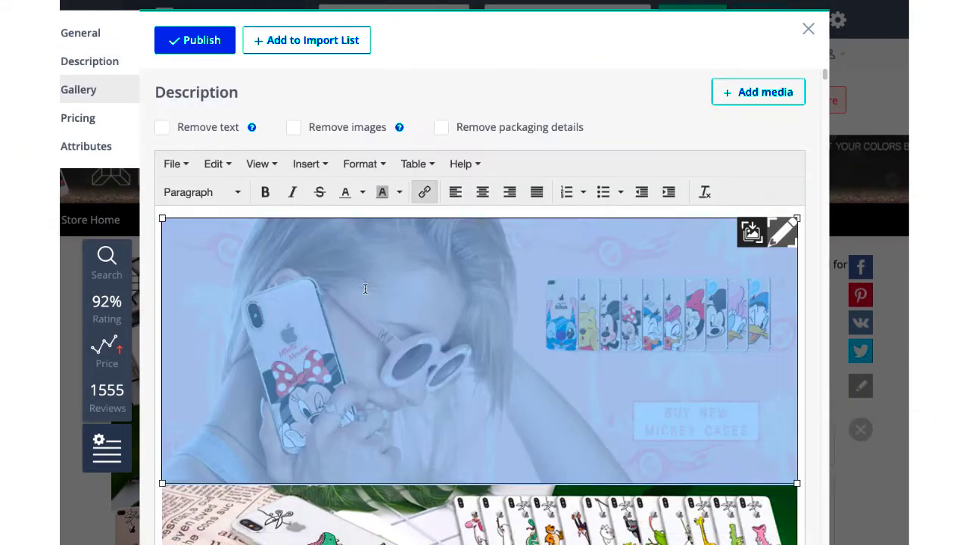
scroll(401, 262, "down", 5)
key("Delete")
key("Delete")
left_click_drag(162, 345, 452, 500)
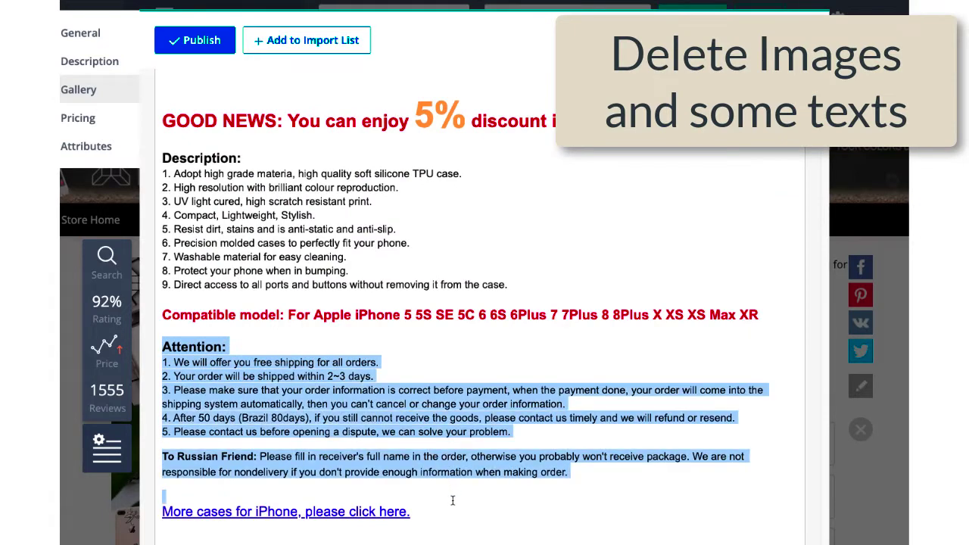
key("Delete")
left_click(439, 361, "shift")
key("Delete")
scroll(454, 318, "down", 2)
left_click(443, 260)
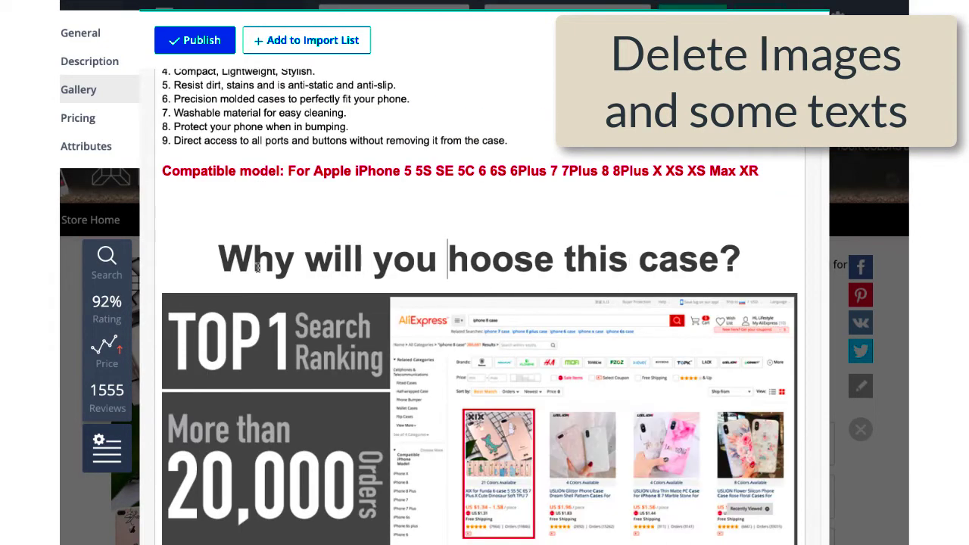
triple_click(444, 259)
key("Delete")
left_click(490, 362)
key("Delete")
Remove blank lines and the top MORE FUNNY CASES and GOOD NEWS lines, then select the title
scroll(480, 378, "down", 2)
scroll(480, 379, "up", 2)
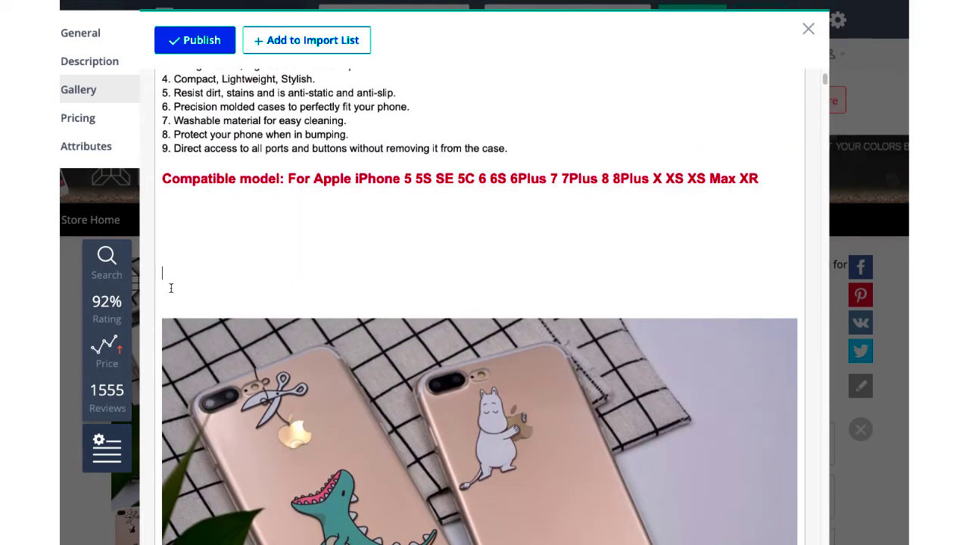
key("BackSpace")
key("BackSpace")
key("ctrl+Home")
key("shift+Down")
key("shift+Down")
key("shift+Down")
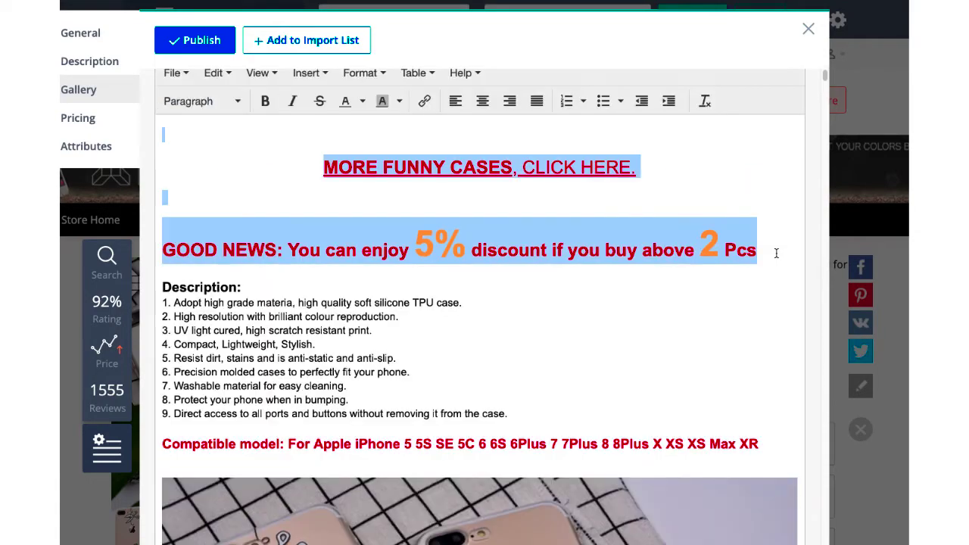
key("Delete")
scroll(571, 265, "up", 5)
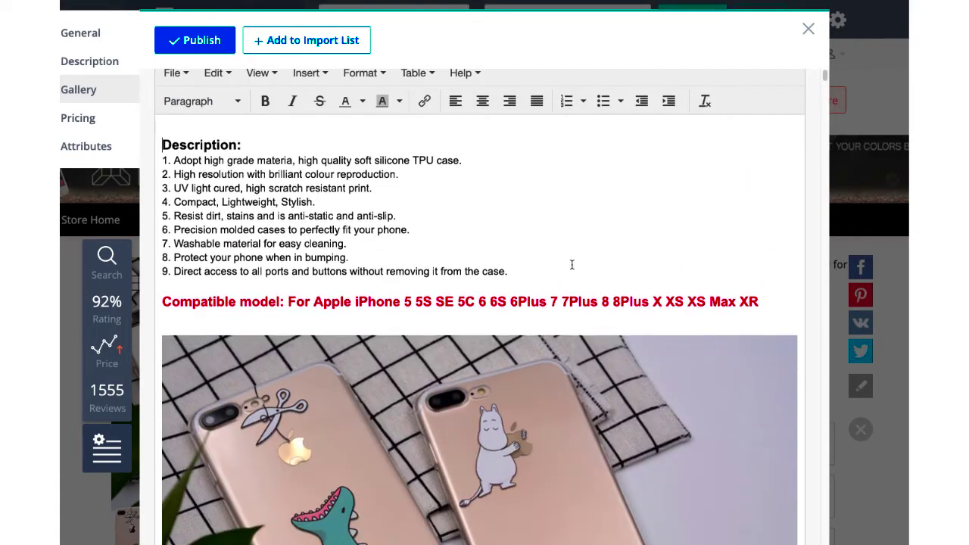
scroll(370, 342, "up", 10)
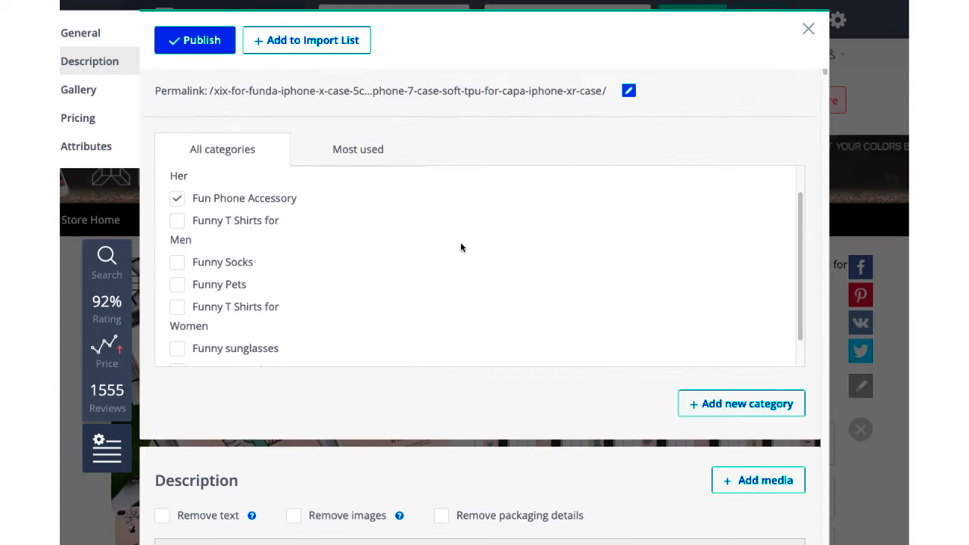
triple_click(372, 160)
Clear the title and delete every item specific except Compatible iPhone Model, Features, Compatible Brand and Material
key("BackSpace")
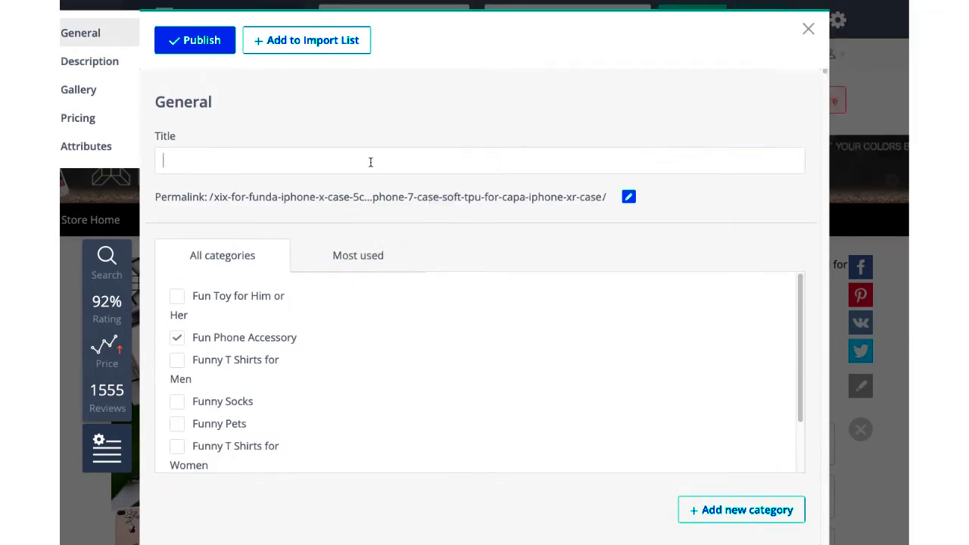
scroll(542, 289, "down", 15)
scroll(543, 291, "down", 3)
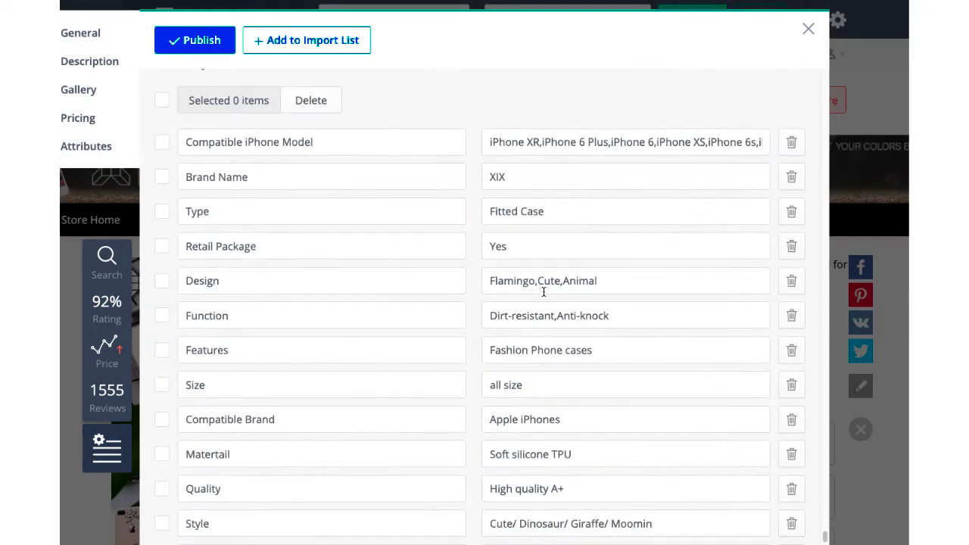
left_click(160, 92)
left_click(164, 132)
scroll(158, 184, "down", 1)
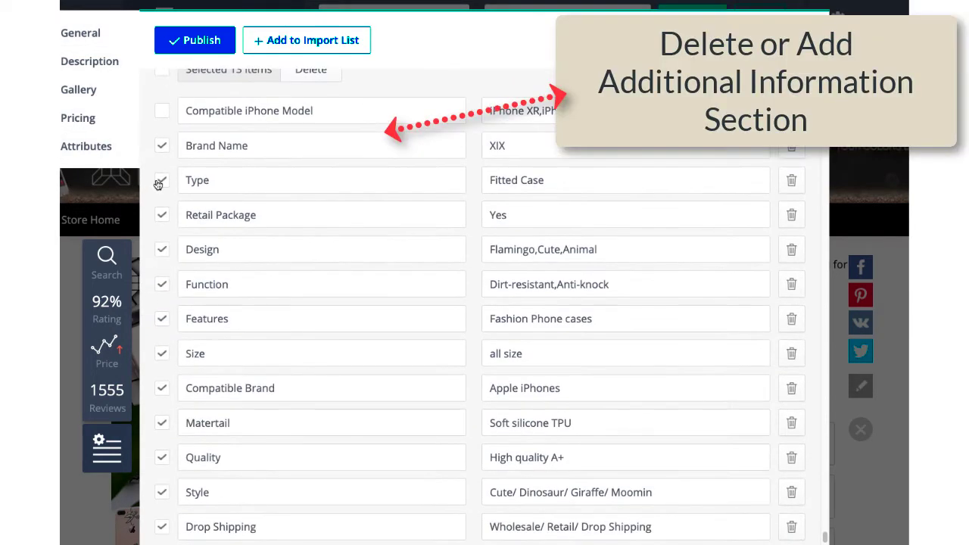
scroll(162, 286, "down", 2)
left_click(162, 294)
left_click(162, 339)
scroll(166, 356, "down", 2)
left_click(162, 298)
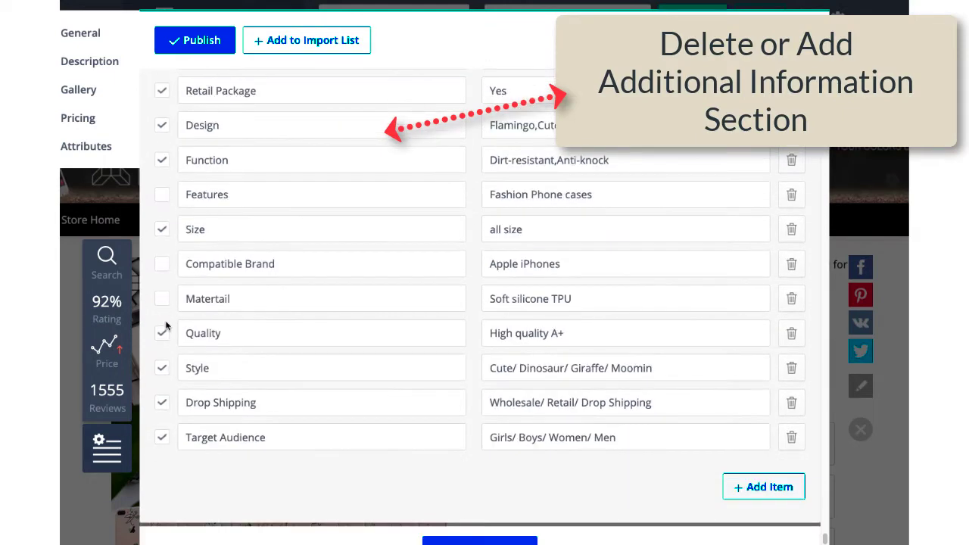
scroll(287, 318, "up", 5)
left_click(309, 216)
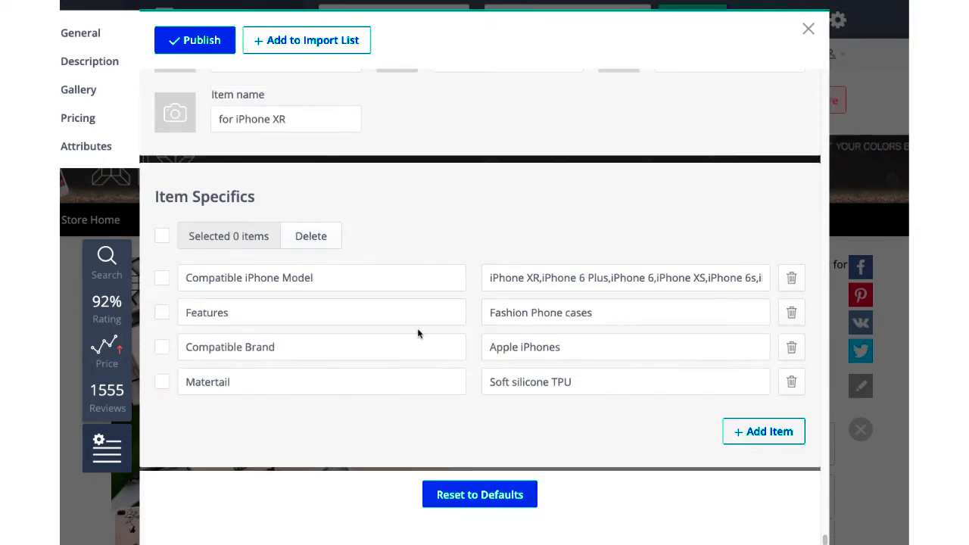
Retitle the product 'Funny Cute iPhone Case Collections' and copy the title for the permalink
scroll(415, 333, "up", 4)
scroll(415, 336, "up", 5)
left_click(80, 35)
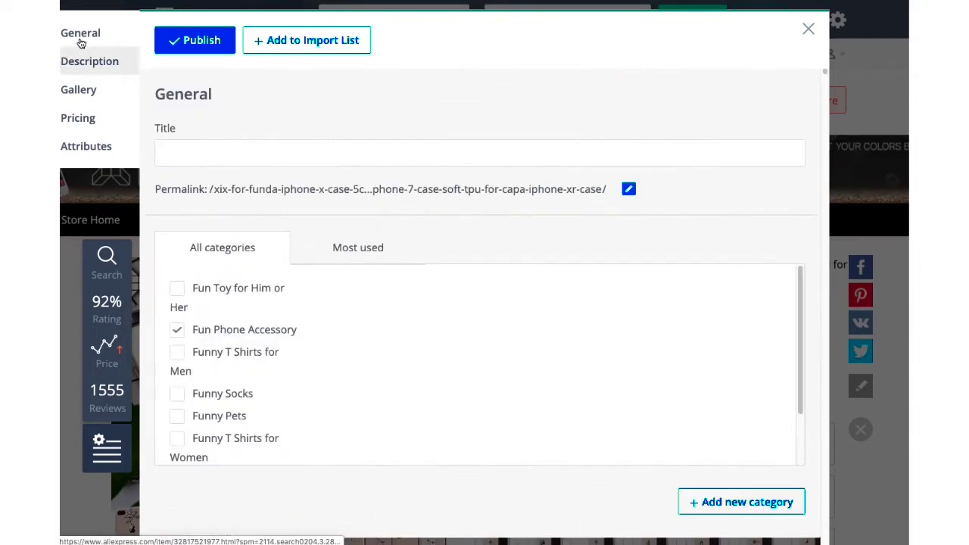
type("Funny Cute iPhon")
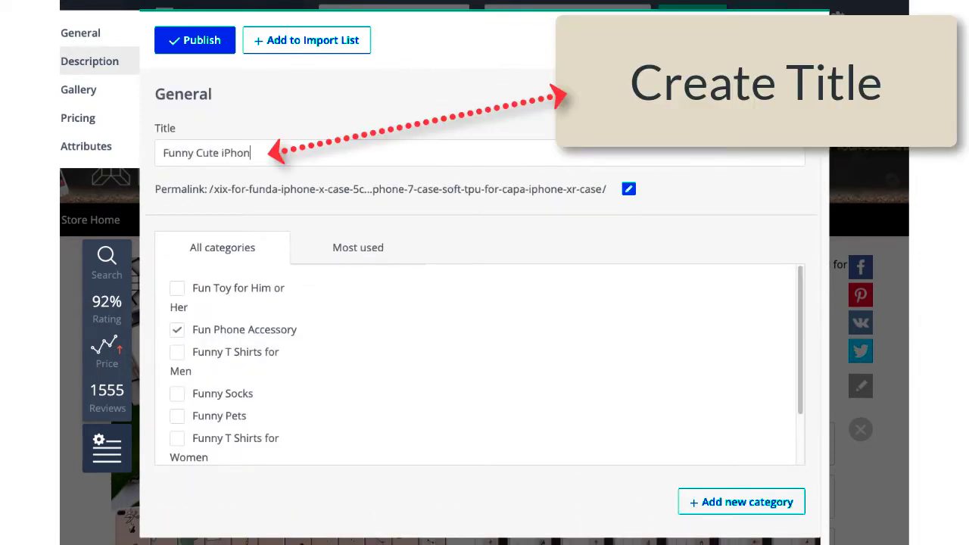
type("e Case Collections")
key("ctrl+a")
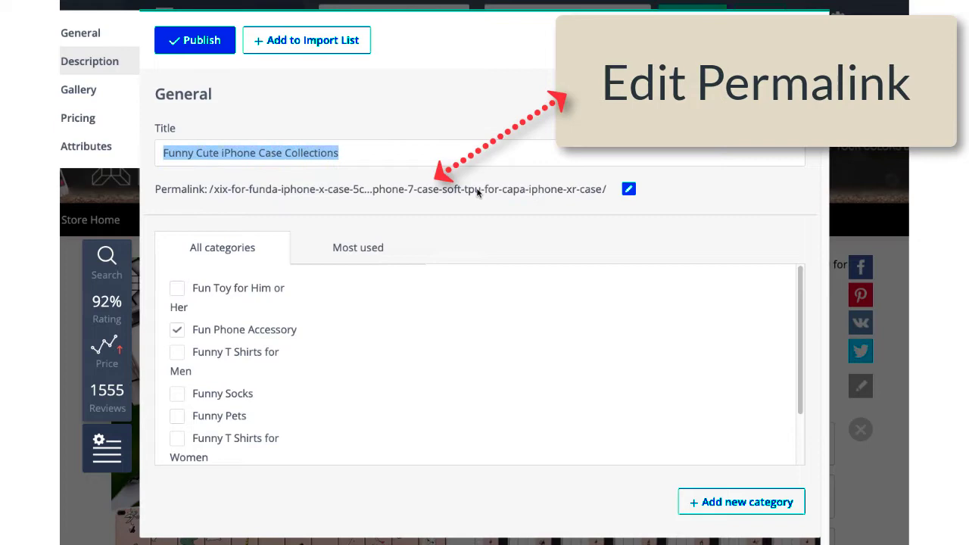
left_click(628, 189)
Set the permalink slug to the new title and save it
key("ctrl+a")
type("Funny Cute iPhone Case Collections")
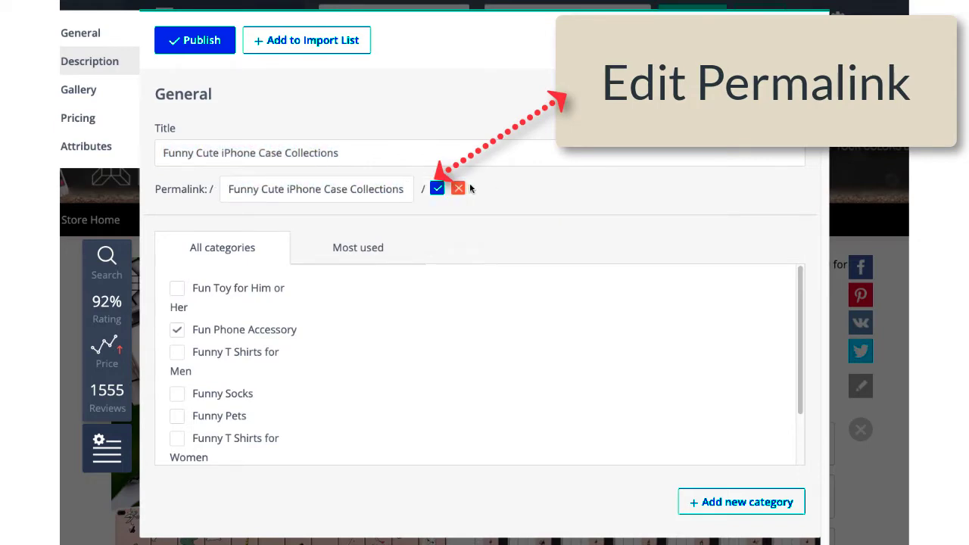
left_click(434, 190)
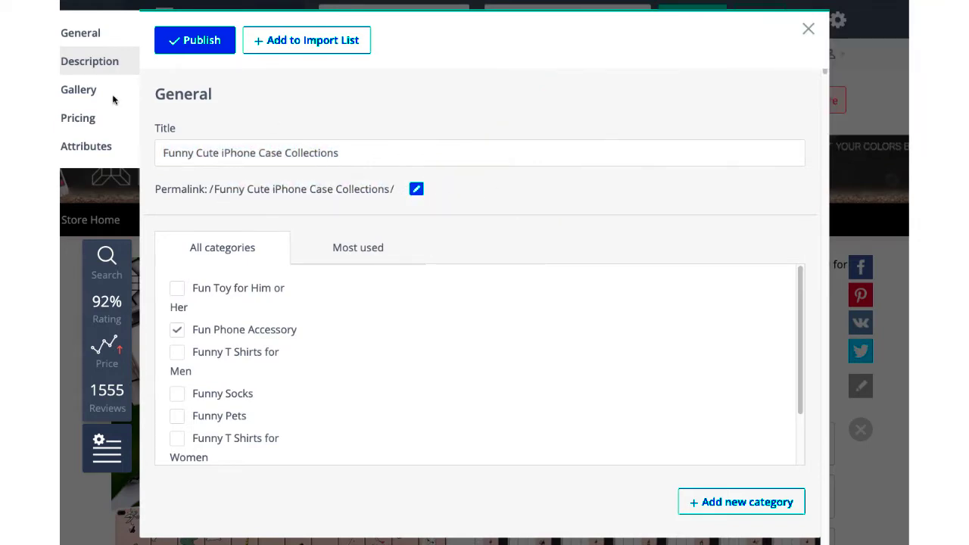
Review the gallery, pricing and attributes sections, then publish the phone case to the store
left_click(83, 90)
left_click(82, 118)
left_click(86, 146)
scroll(433, 194, "down", 5)
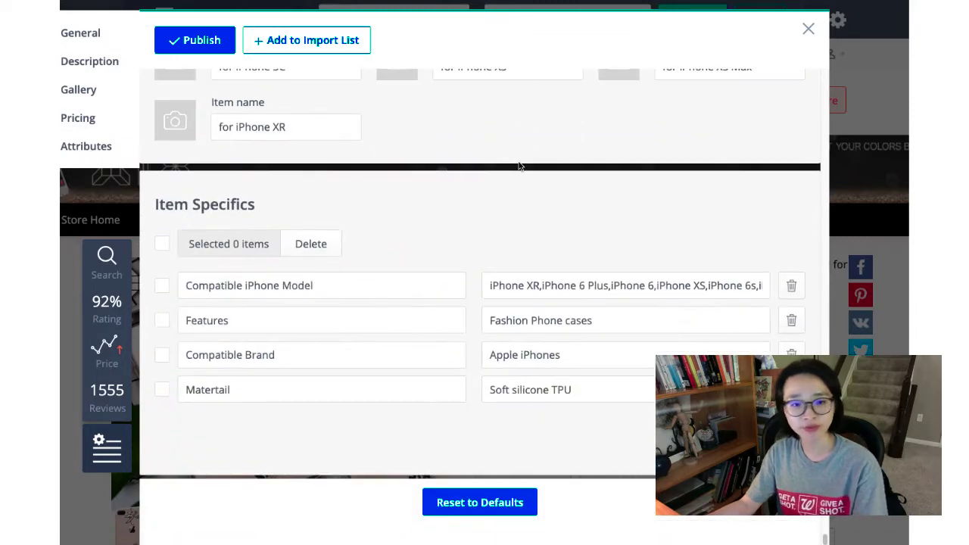
left_click(80, 33)
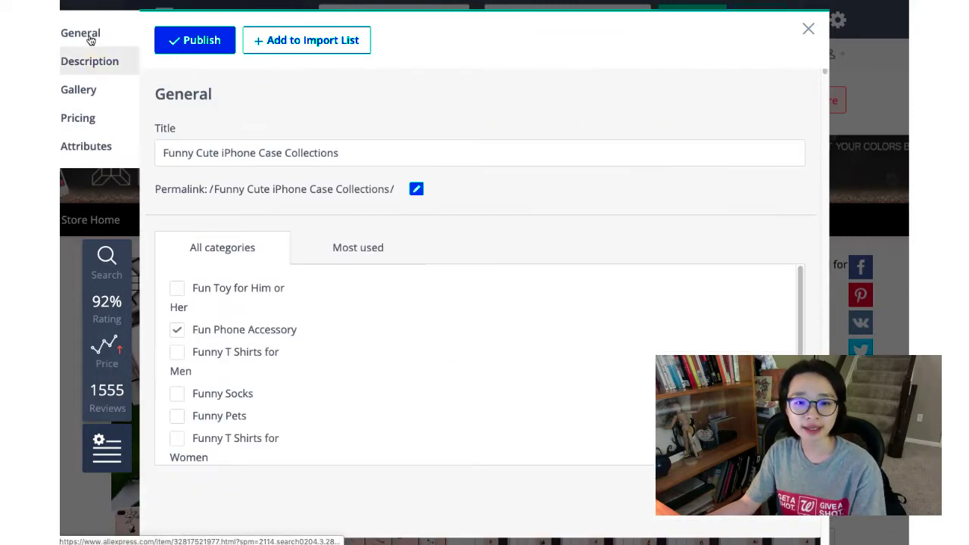
left_click(184, 42)
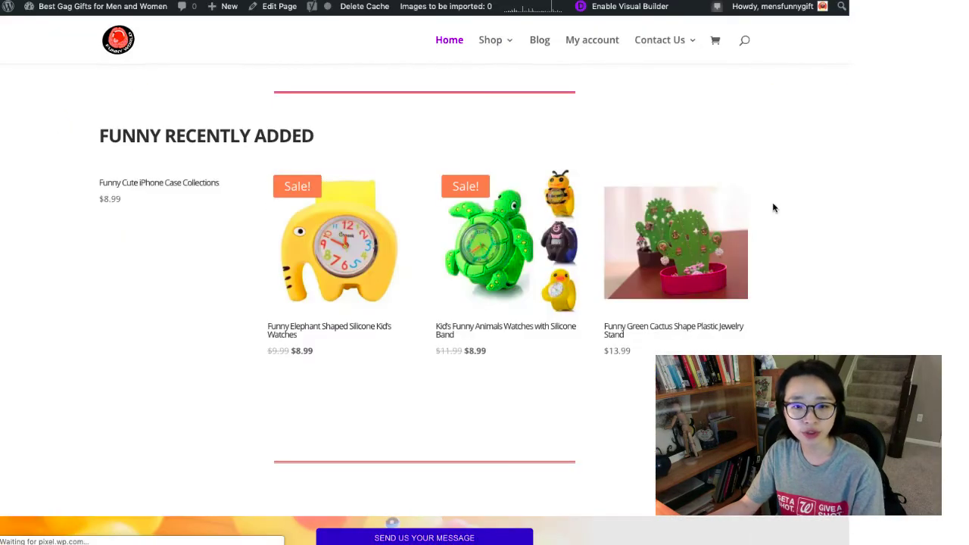
scroll(772, 208, "up", 1)
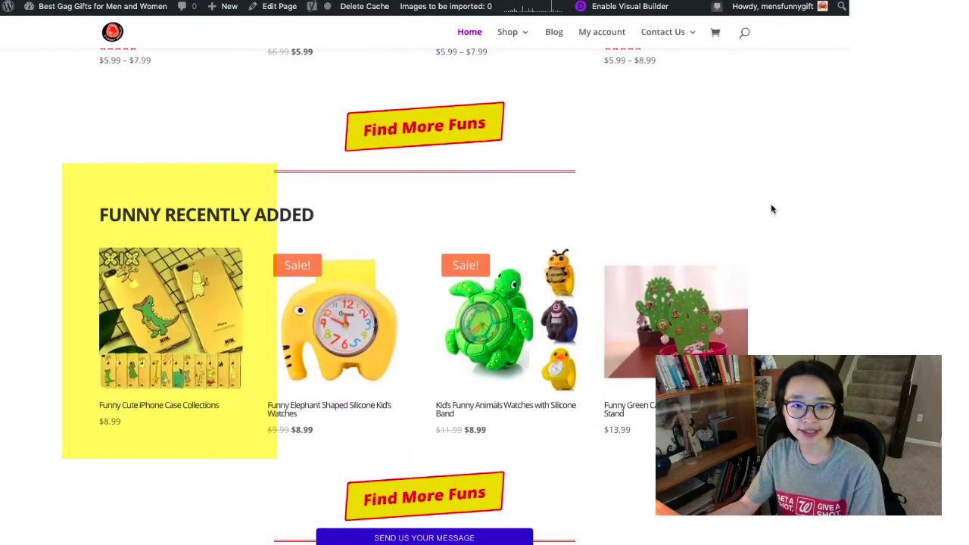
left_click(132, 305)
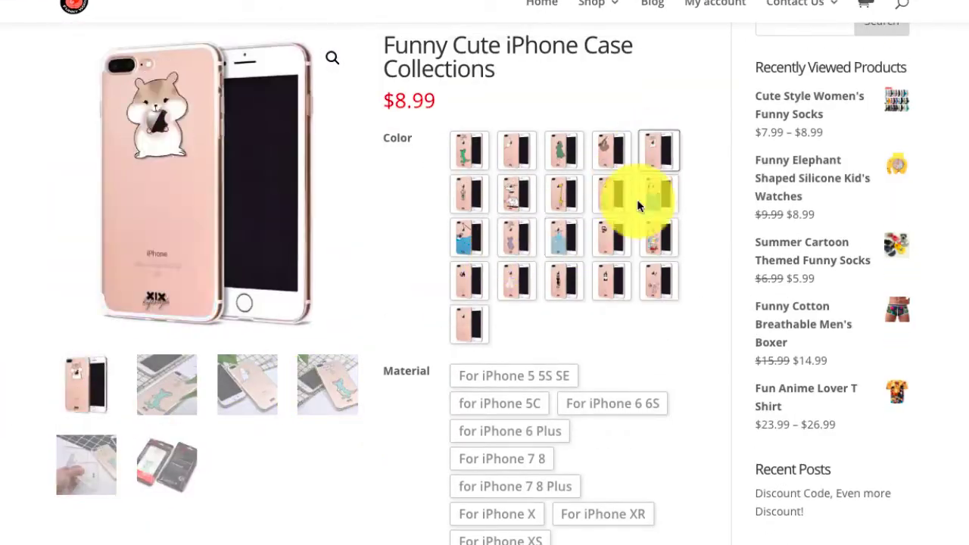
left_click(516, 280)
scroll(500, 431, "down", 12)
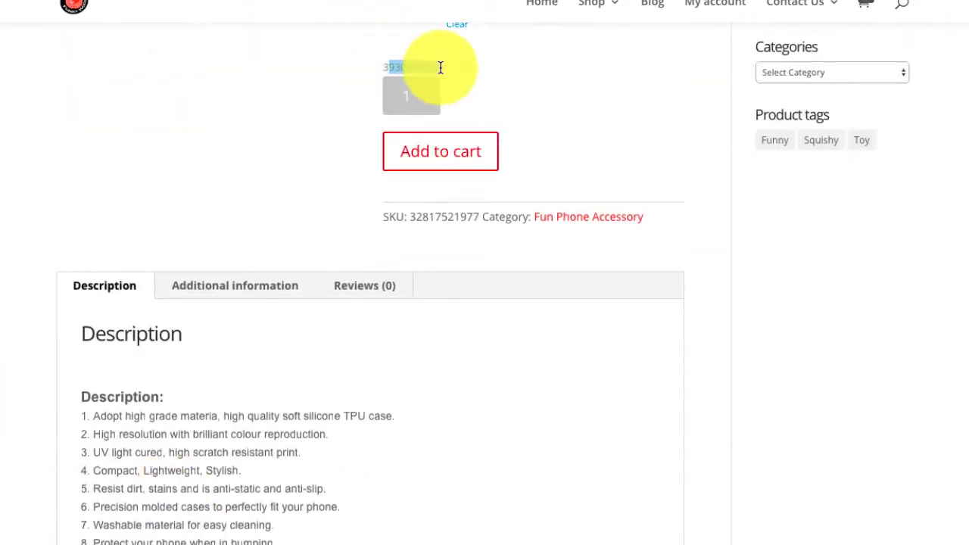
scroll(423, 304, "down", 6)
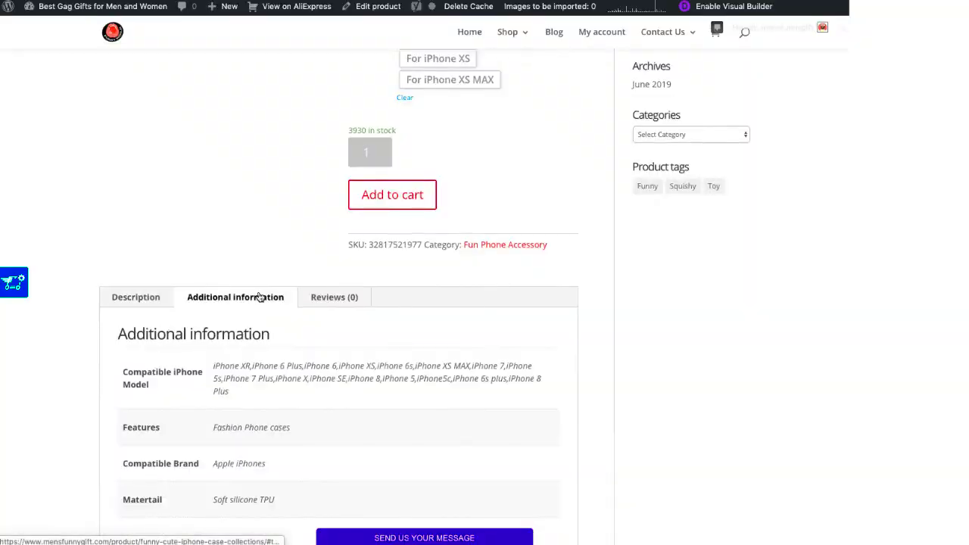
scroll(362, 307, "down", 4)
scroll(362, 306, "up", 3)
scroll(277, 310, "up", 10)
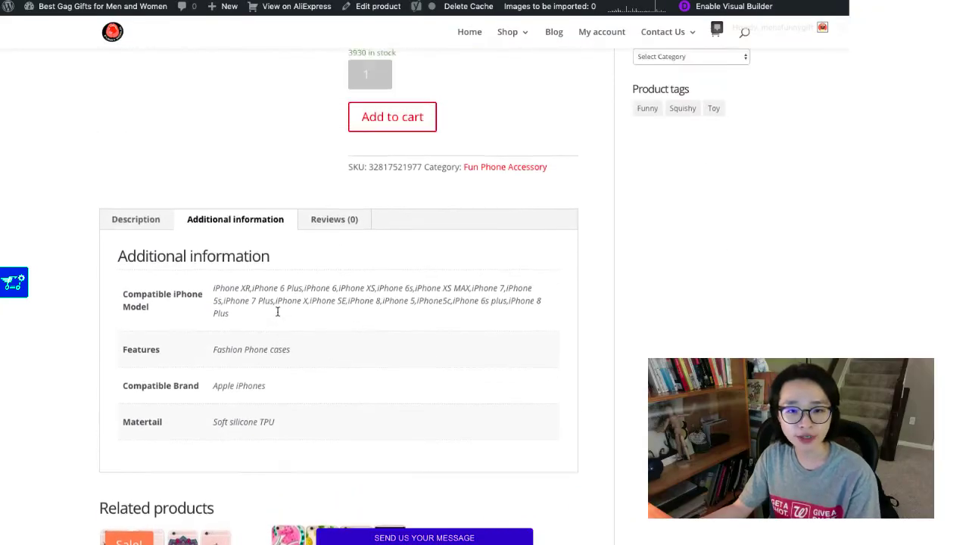
scroll(275, 315, "up", 2)
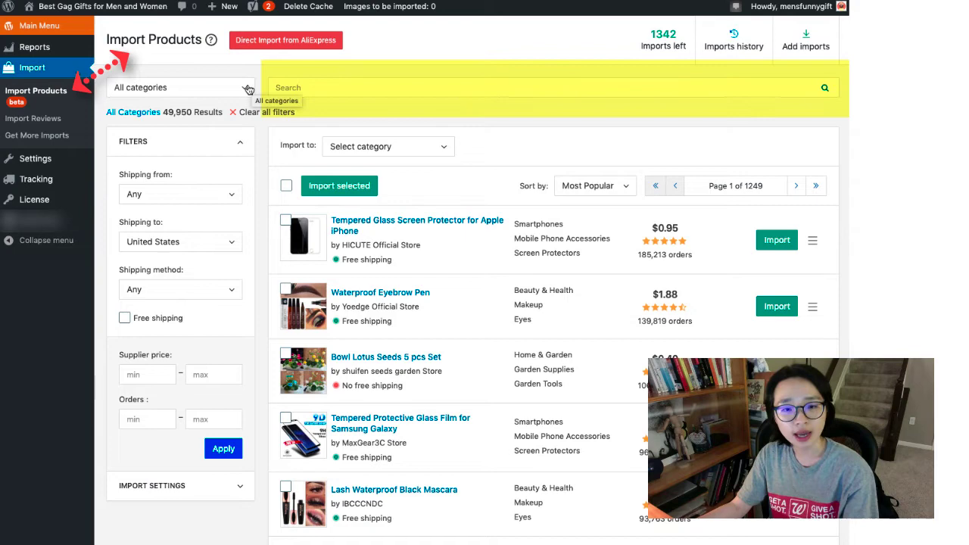
Filter the Import Products catalogue to the Cosplay category
scroll(432, 87, "down", 1)
scroll(432, 82, "up", 1)
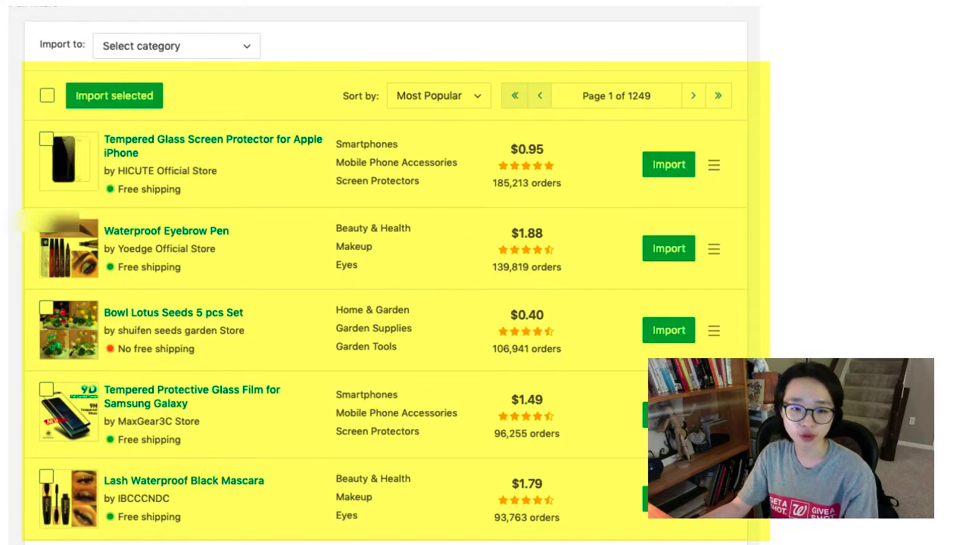
left_click(196, 95)
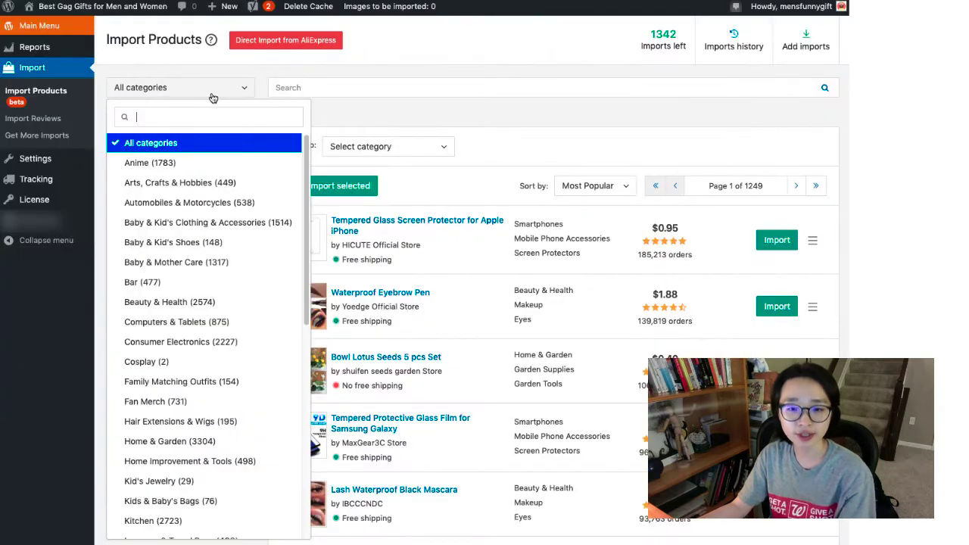
left_click(151, 424)
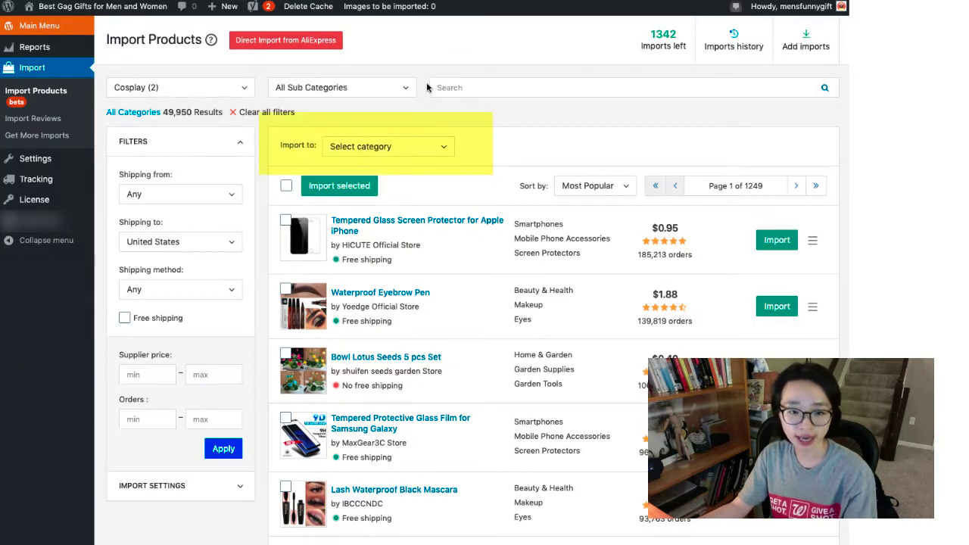
Select both Cosplay products and set their import category to Fun Toy for Him or Her
left_click(287, 186)
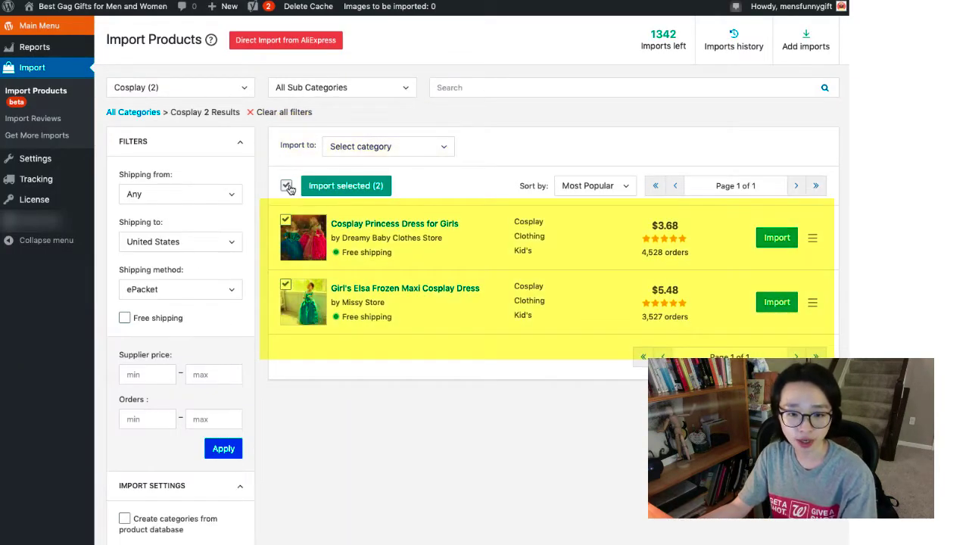
left_click(411, 150)
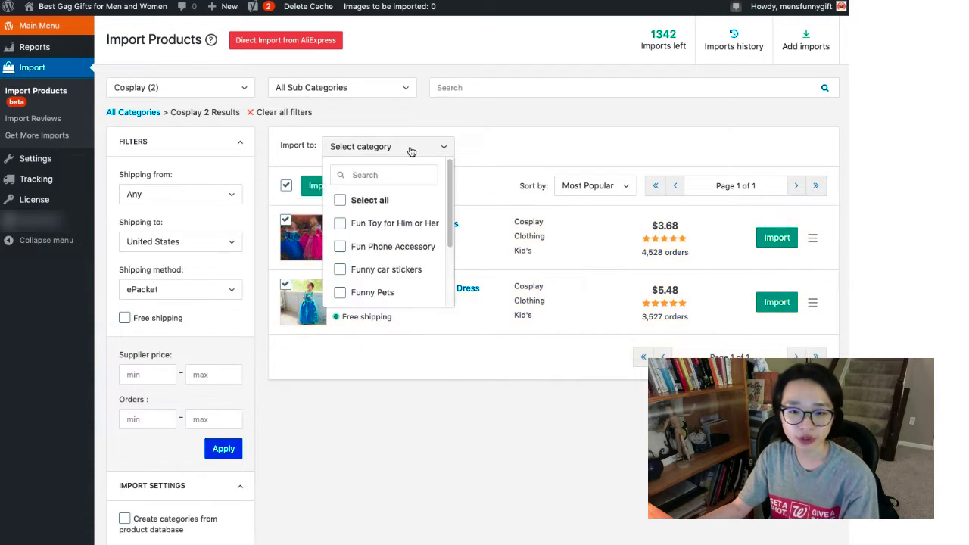
left_click(401, 227)
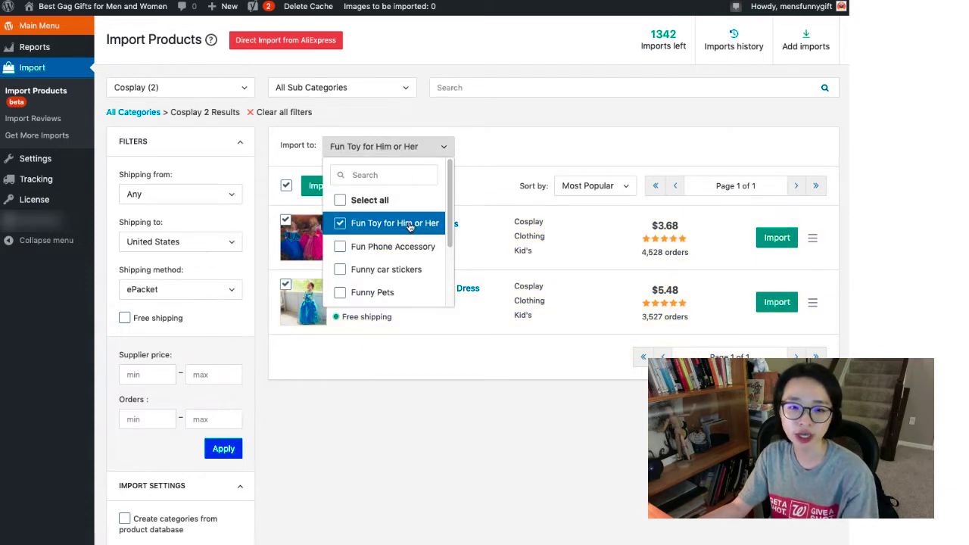
Close the Import to category list
left_click(575, 141)
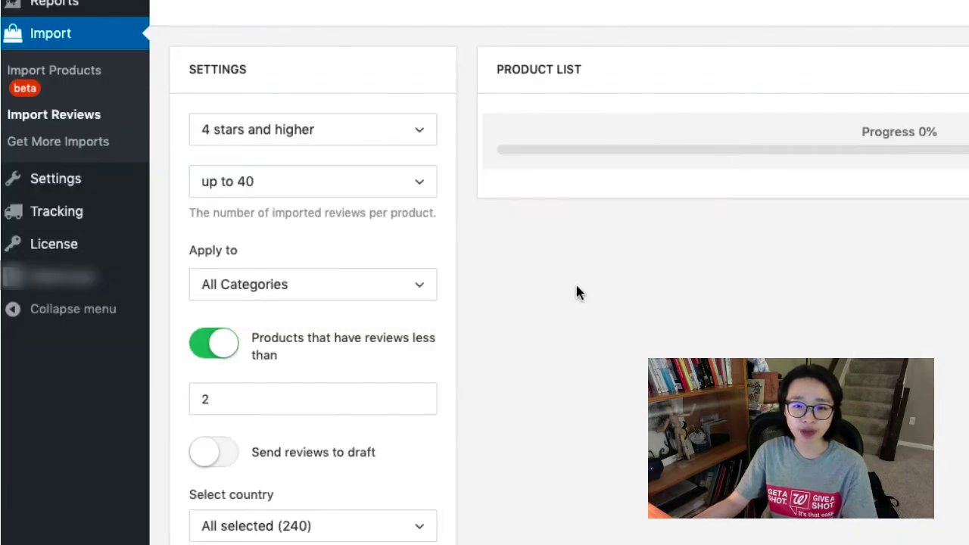
Keep 4 stars and higher and up to 40 reviews, apply to selected categories, and import
left_click(356, 136)
left_click(357, 136)
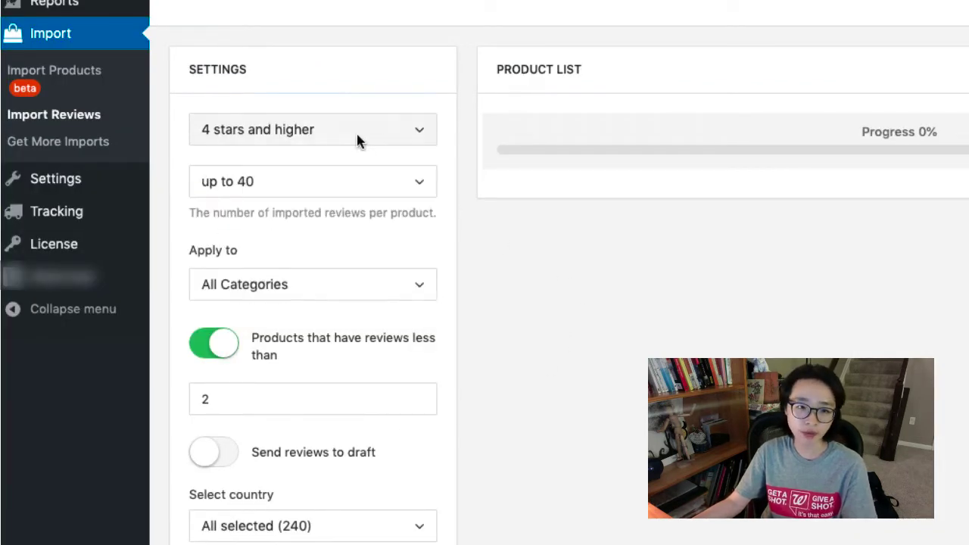
left_click(346, 198)
left_click(346, 198)
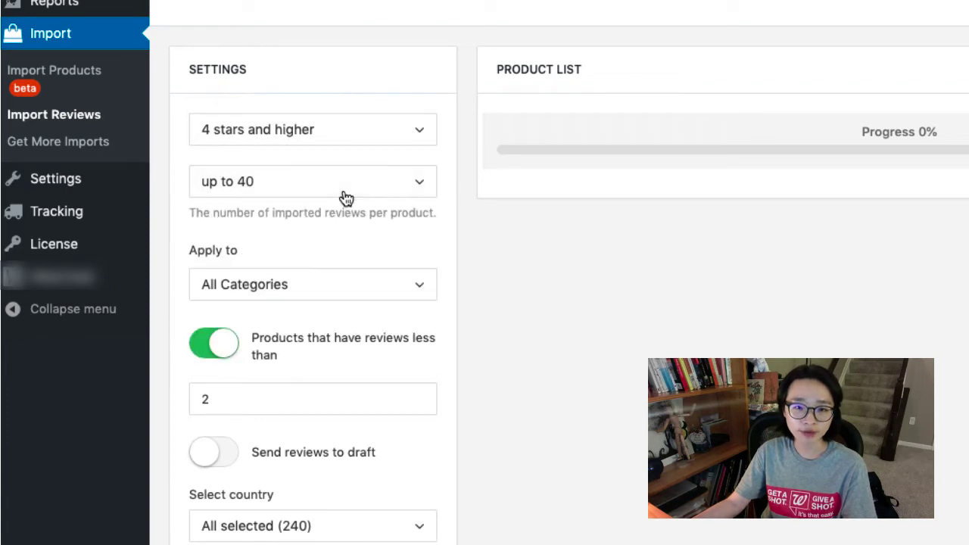
left_click(355, 293)
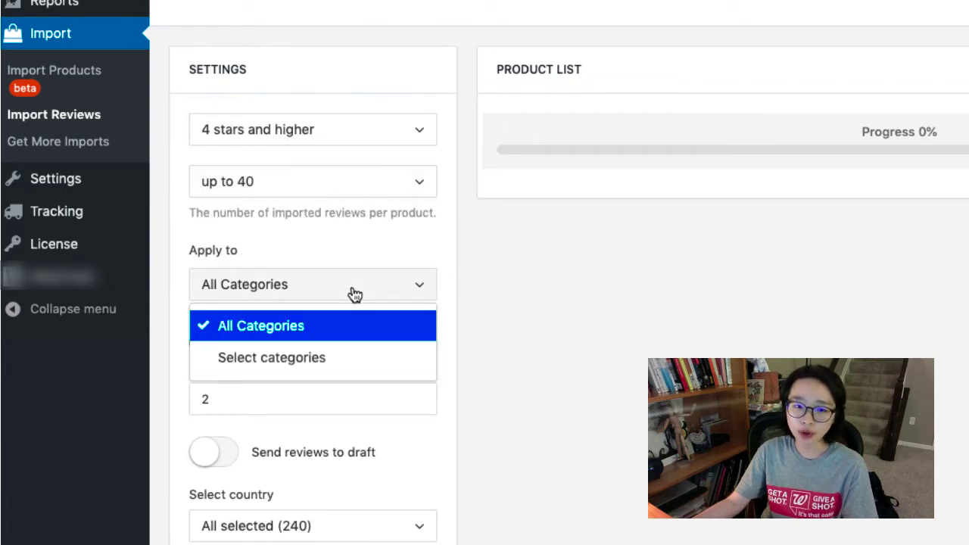
left_click(345, 354)
left_click(342, 340)
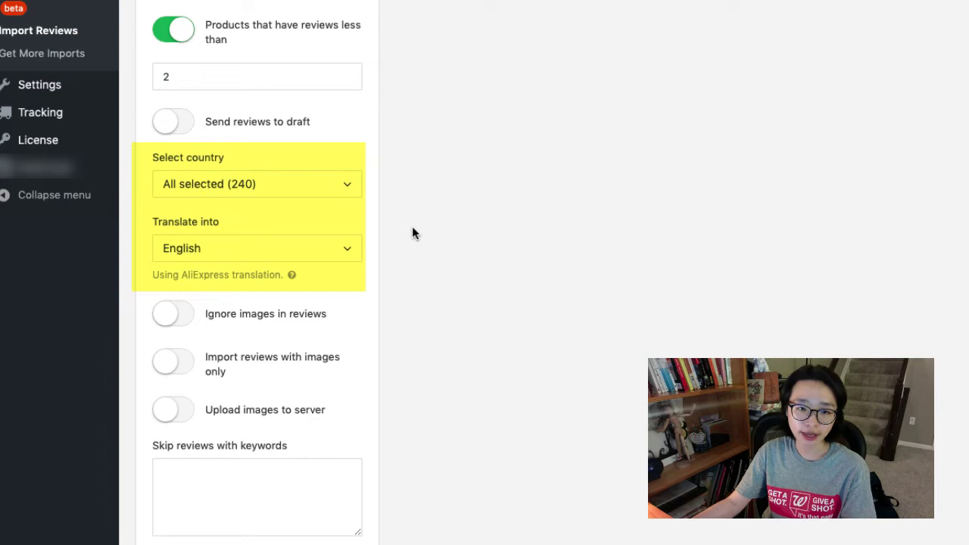
scroll(483, 238, "up", 1)
scroll(452, 222, "down", 2)
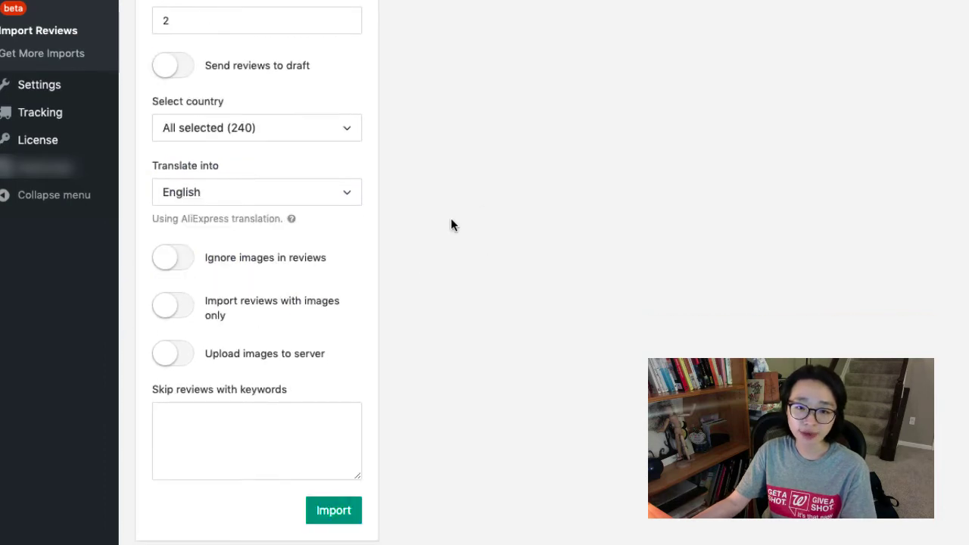
left_click(347, 510)
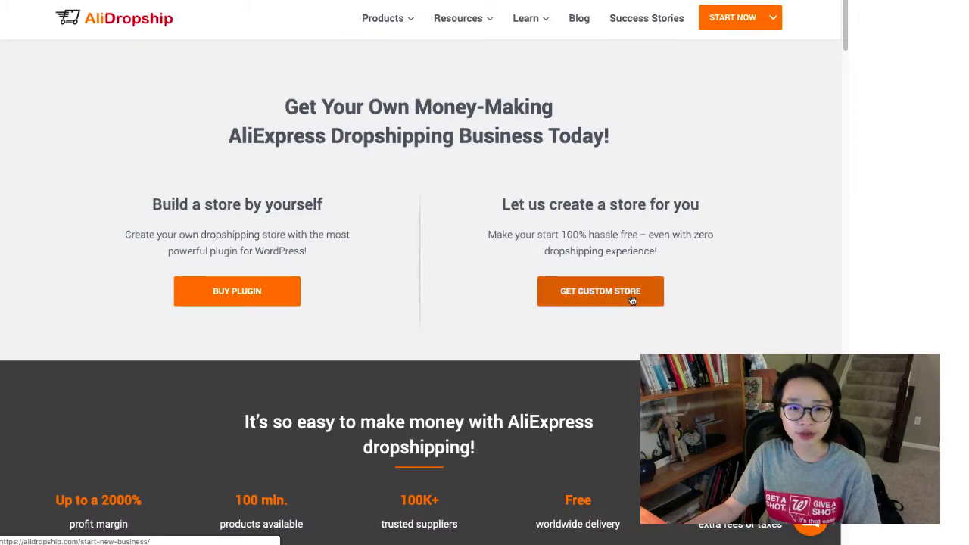
Open Get Custom Store and browse the Basic $299, Ultimate $899 and Supreme $2,899 package table
left_click(633, 299)
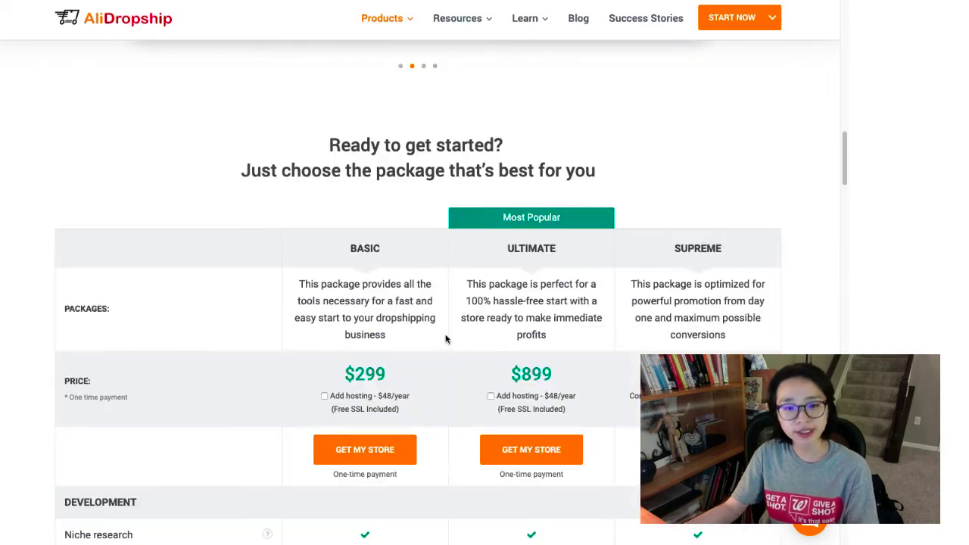
scroll(445, 339, "down", 5)
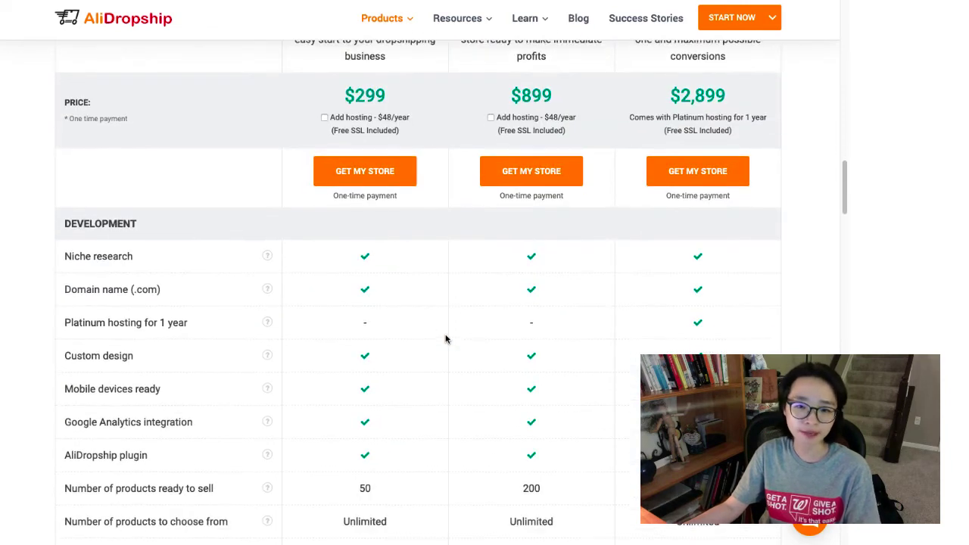
scroll(445, 339, "down", 1)
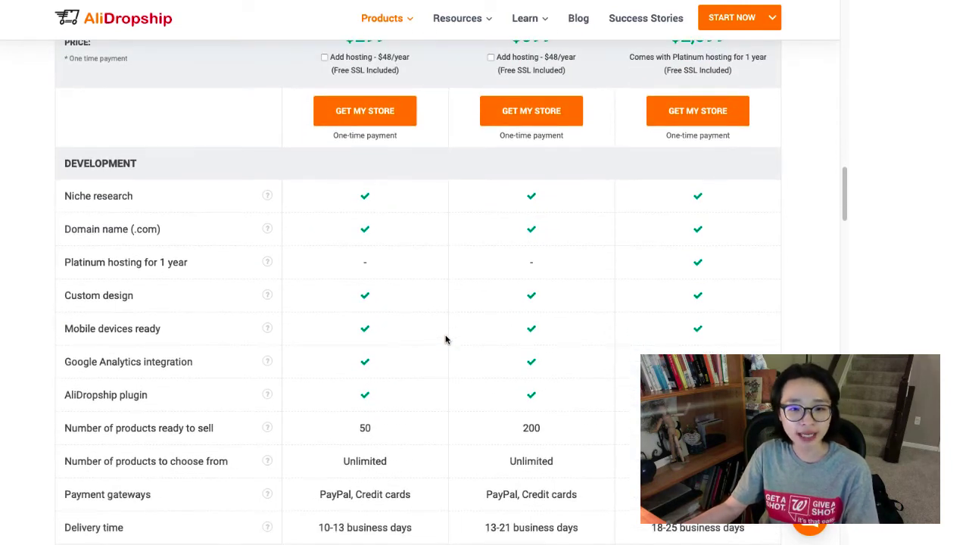
scroll(445, 339, "up", 1)
scroll(445, 339, "down", 2)
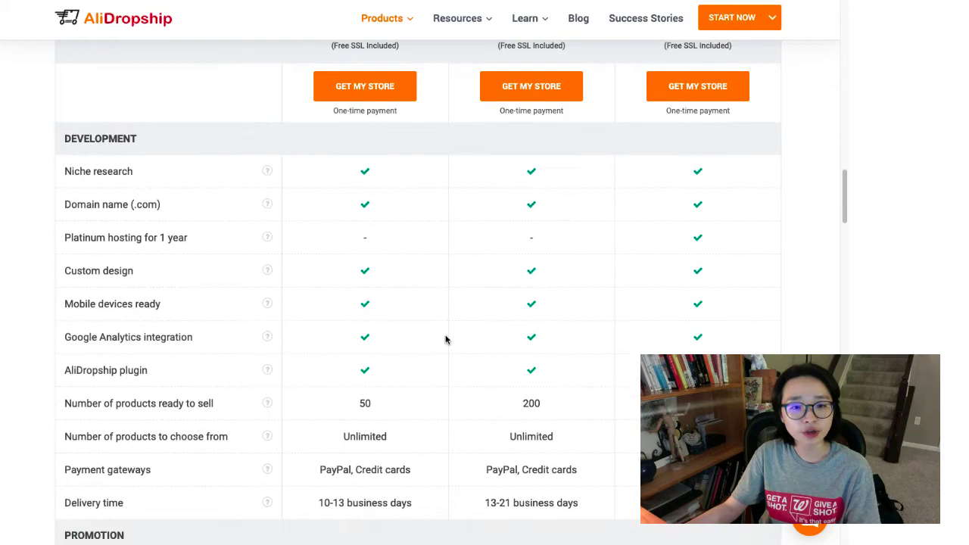
scroll(446, 339, "down", 3)
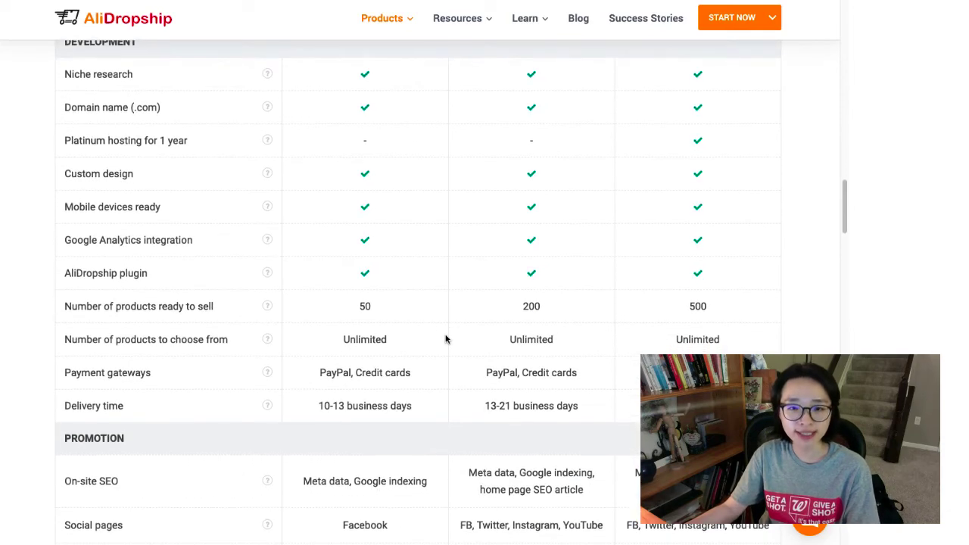
scroll(445, 339, "down", 1)
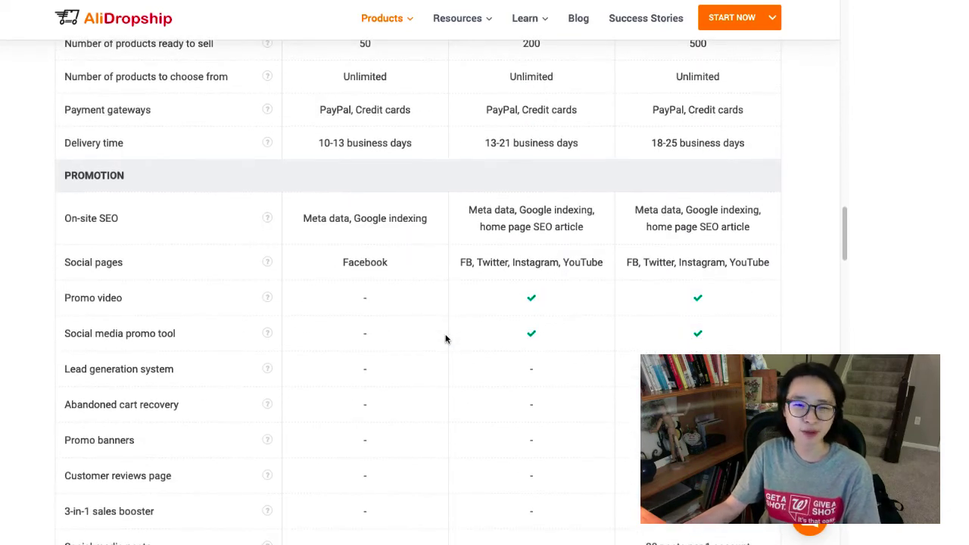
scroll(445, 339, "down", 2)
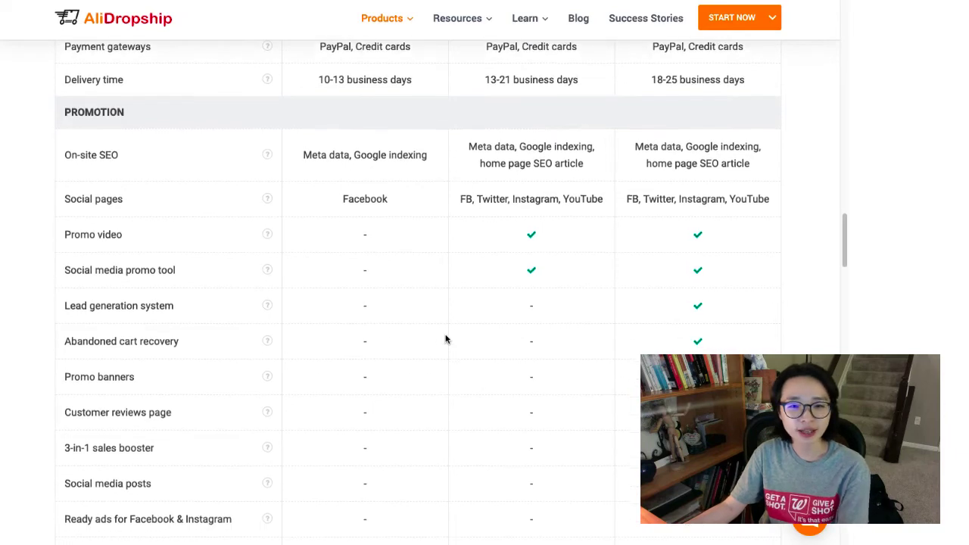
scroll(445, 339, "down", 1)
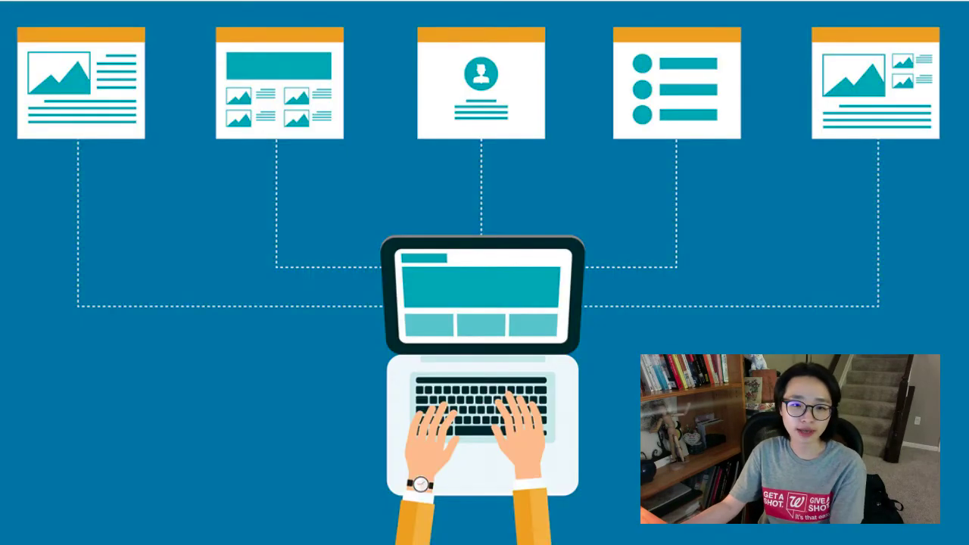